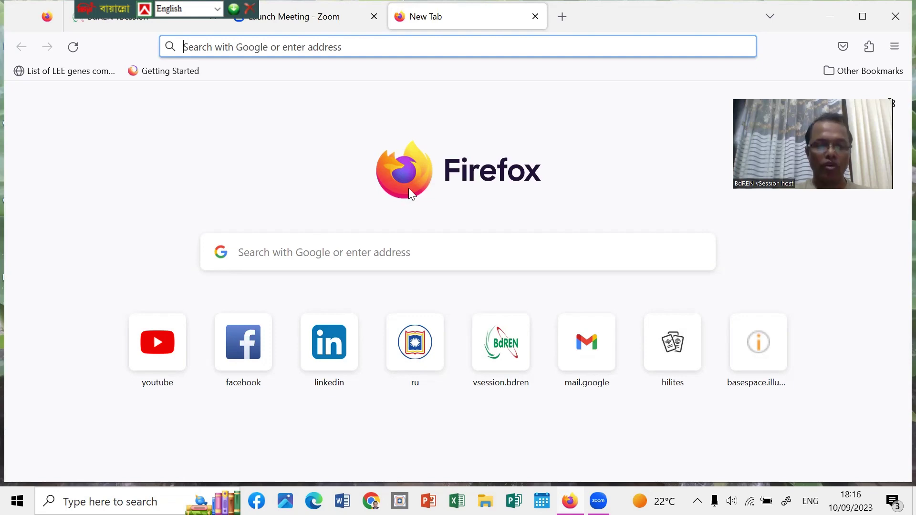
Search for 'mega software' and open the official megasoftware.net website.
type("megaa")
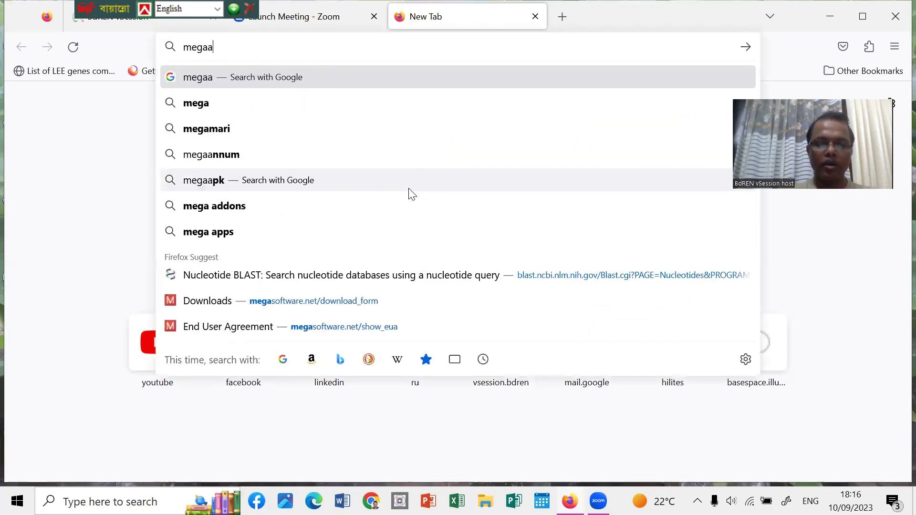
key("BackSpace")
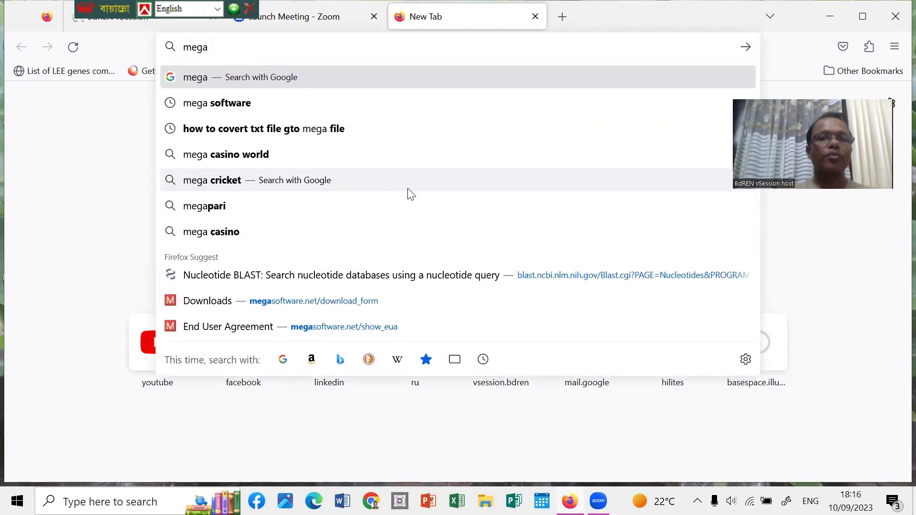
left_click(241, 107)
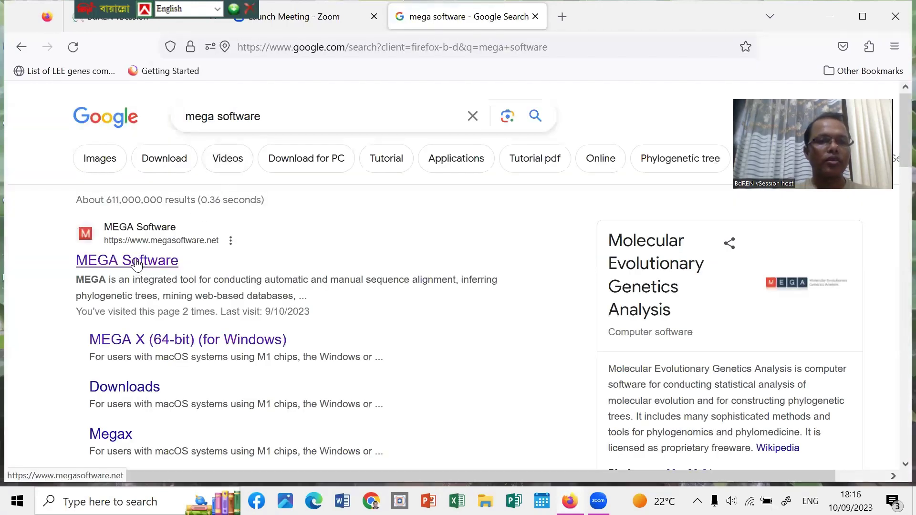
left_click(136, 261)
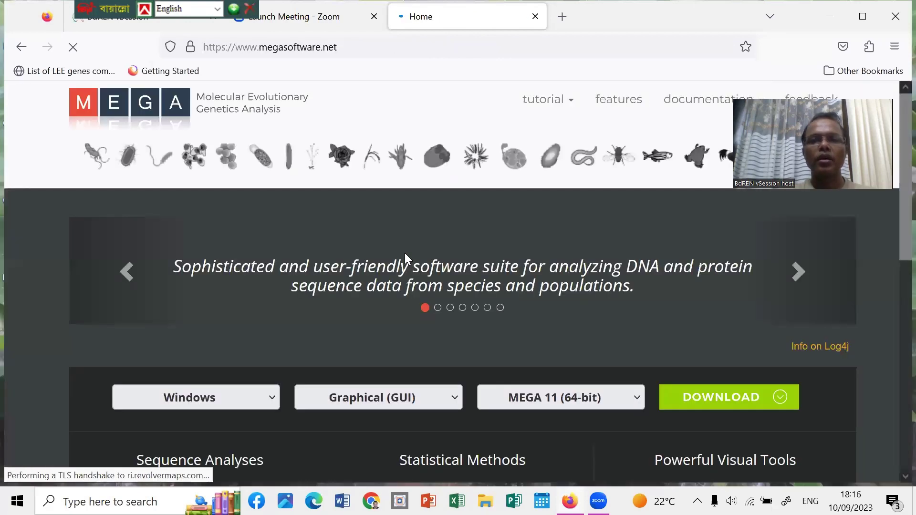
Keep Windows, Graphical (GUI) and MEGA 11 (64-bit) selected and request the download.
scroll(529, 321, "down", 4)
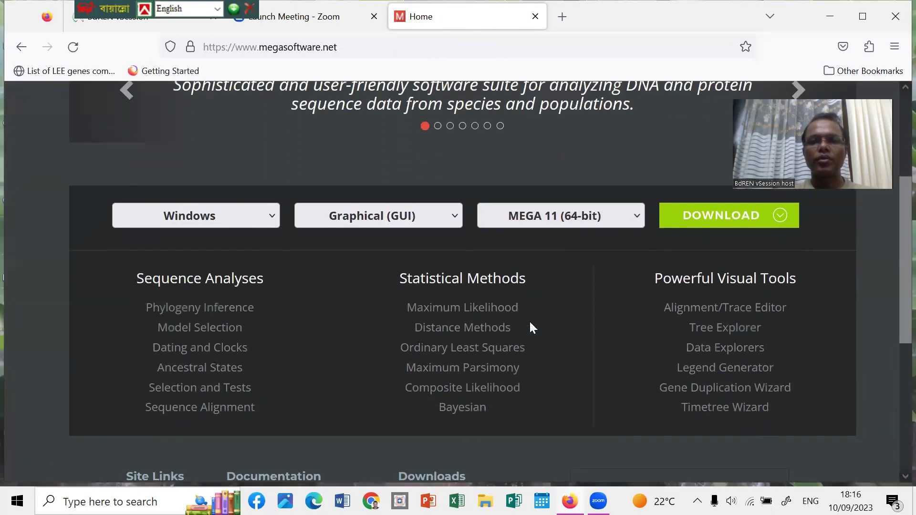
scroll(533, 328, "up", 2)
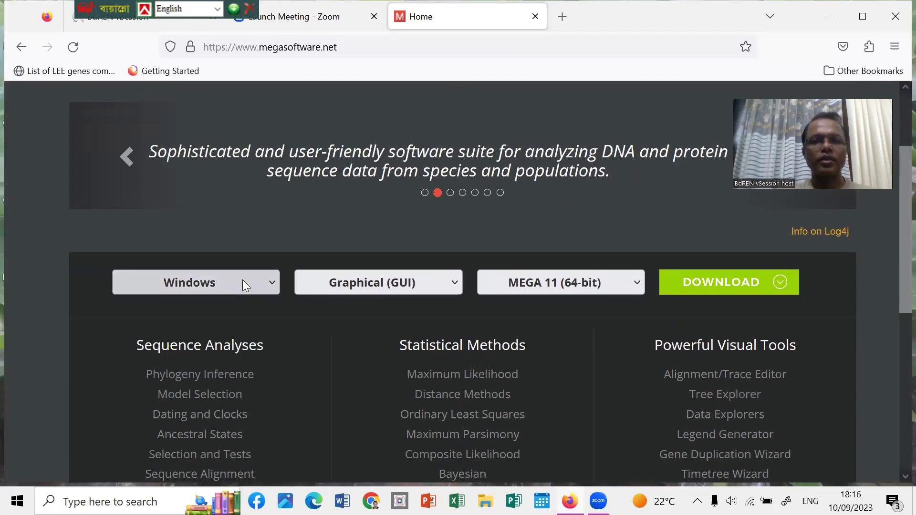
left_click(269, 285)
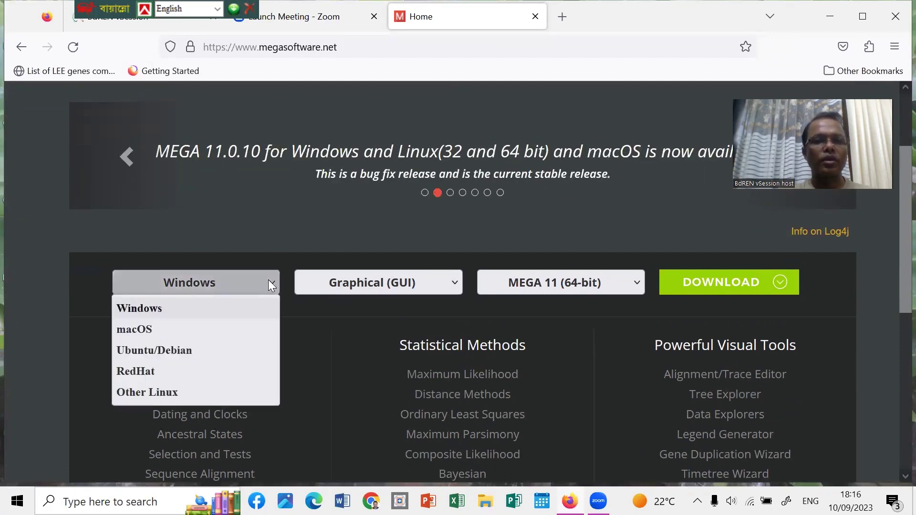
left_click(268, 281)
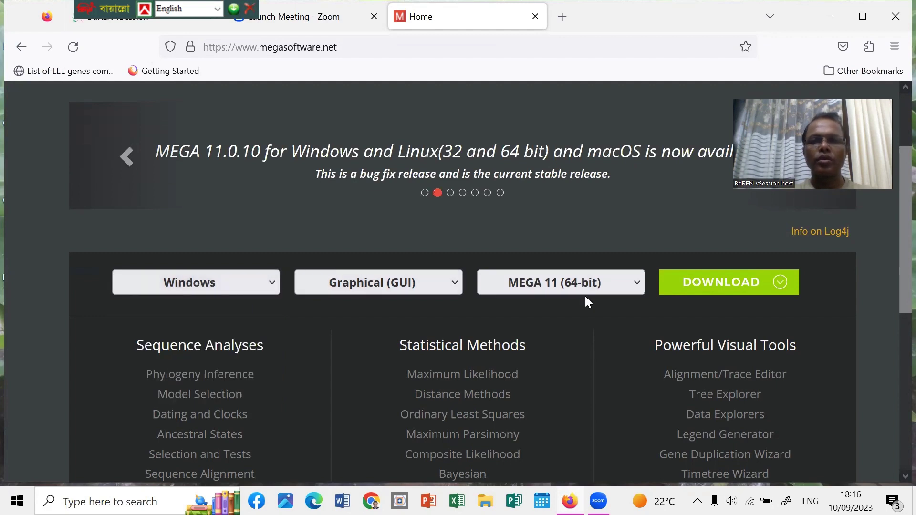
left_click(722, 284)
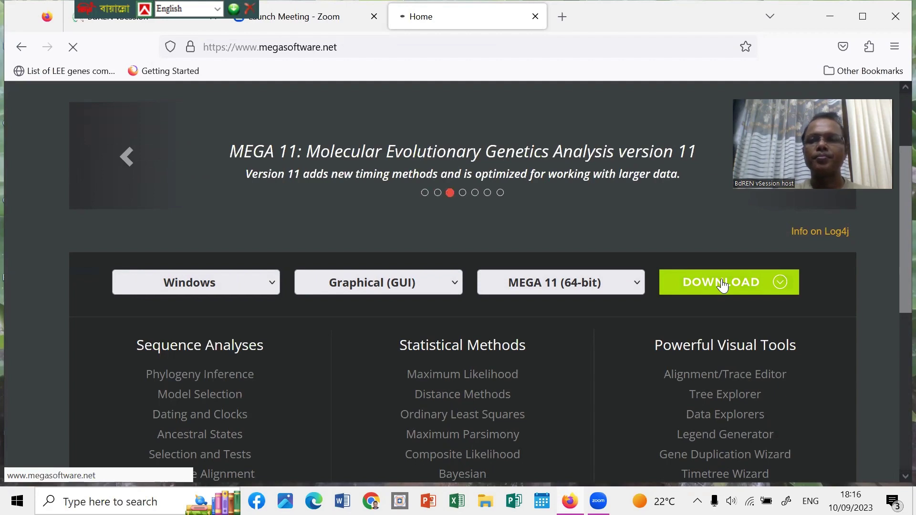
Read through the MEGA End User Agreement and accept it.
scroll(596, 279, "down", 1)
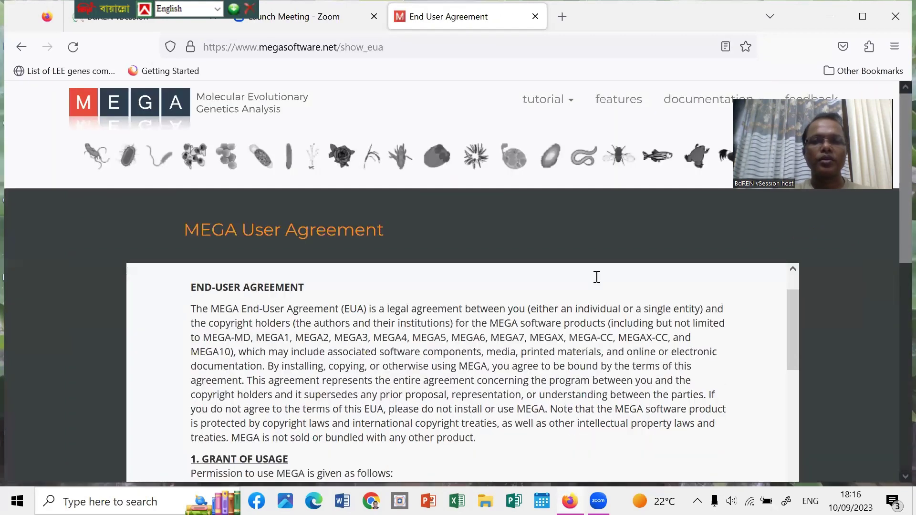
scroll(596, 276, "down", 8)
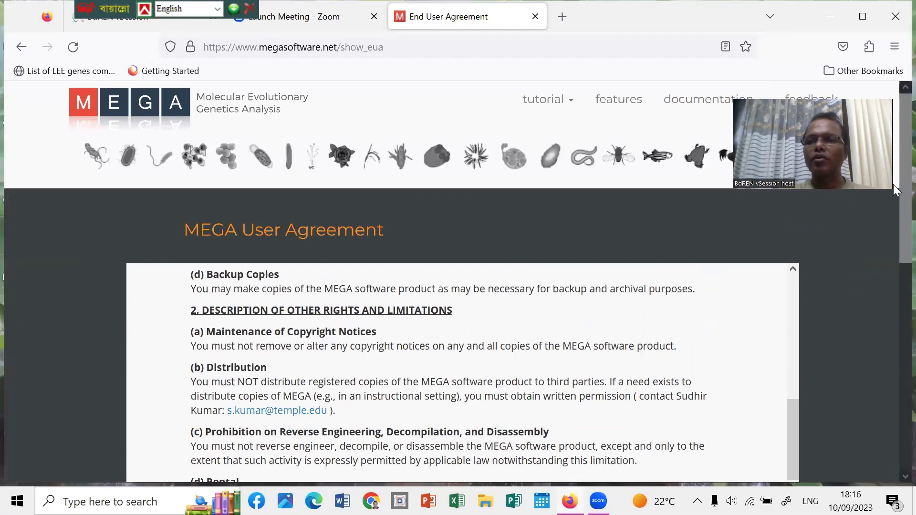
scroll(887, 291, "down", 5)
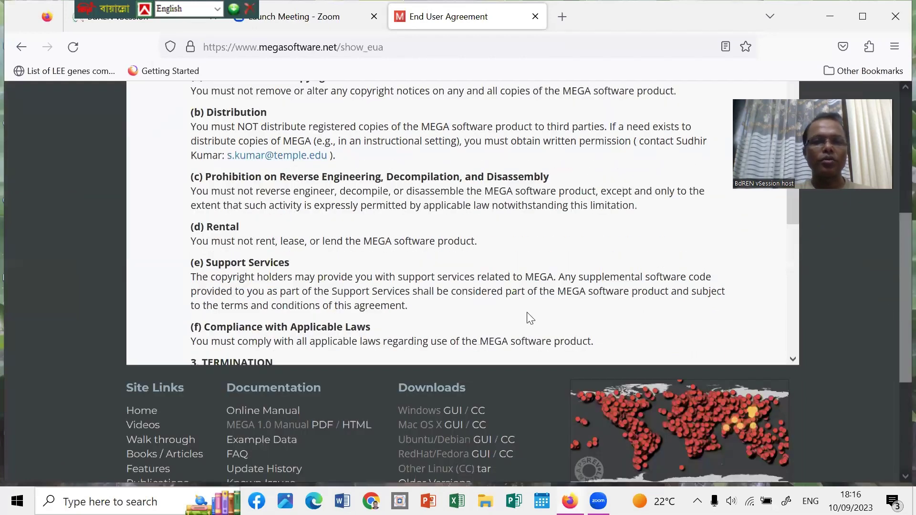
scroll(458, 241, "down", 1)
scroll(458, 241, "down", 8)
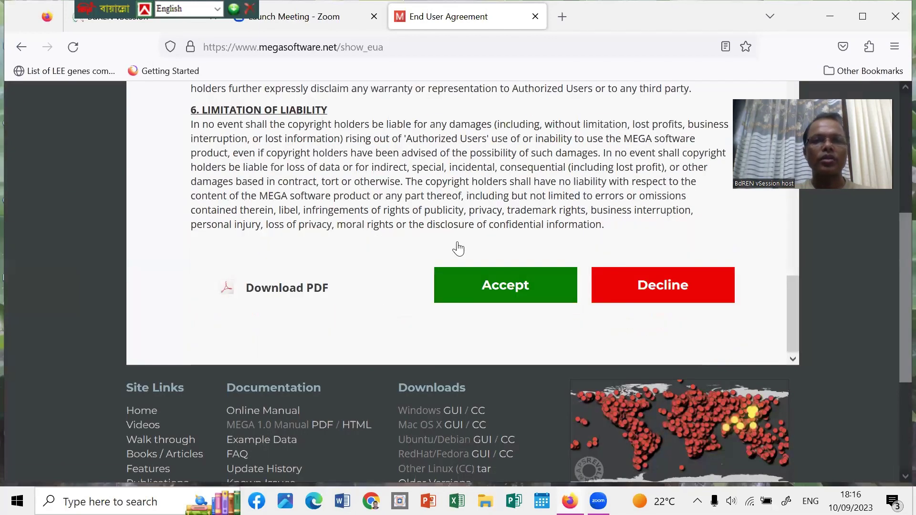
scroll(456, 246, "down", 3)
left_click(495, 143)
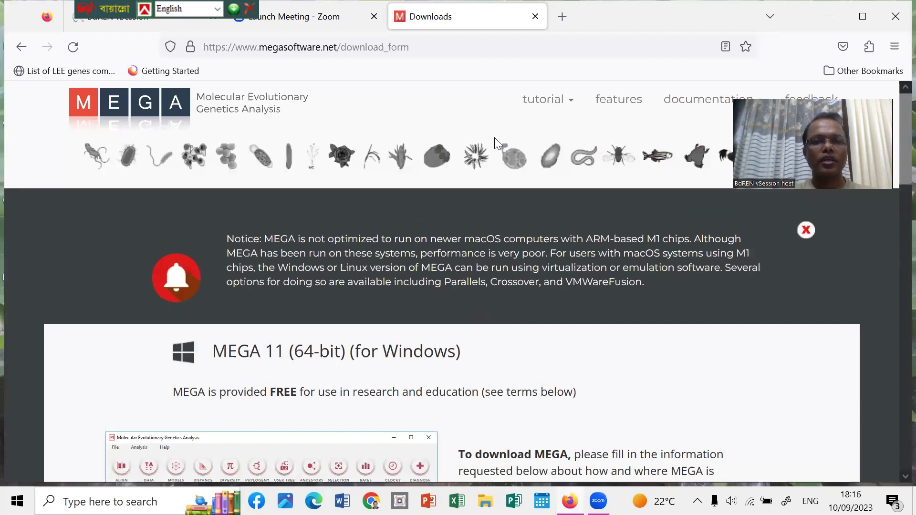
Mark Professor and University/College on the download form and submit it.
scroll(463, 306, "down", 7)
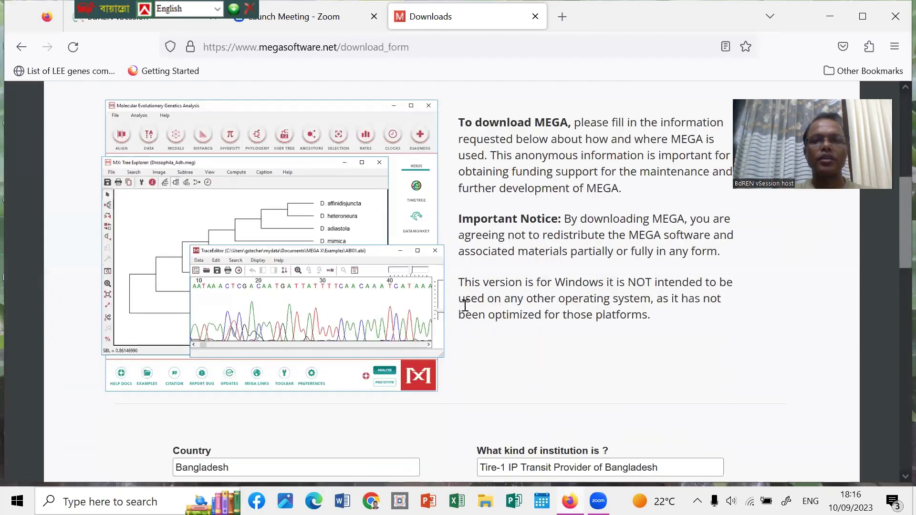
scroll(465, 307, "down", 5)
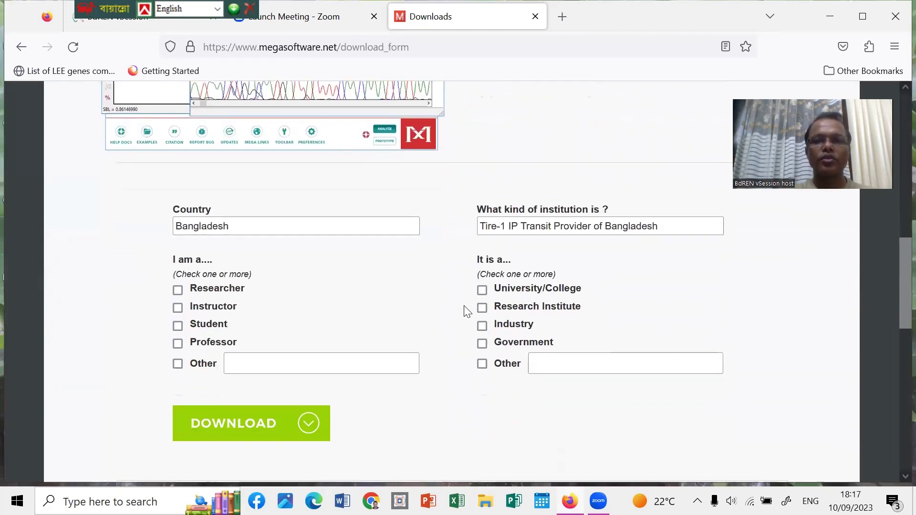
scroll(465, 309, "down", 1)
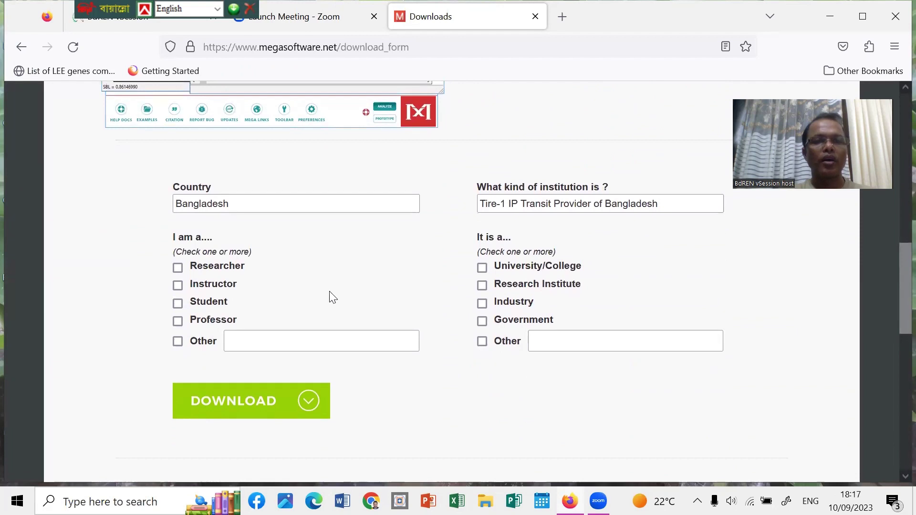
scroll(317, 290, "up", 2)
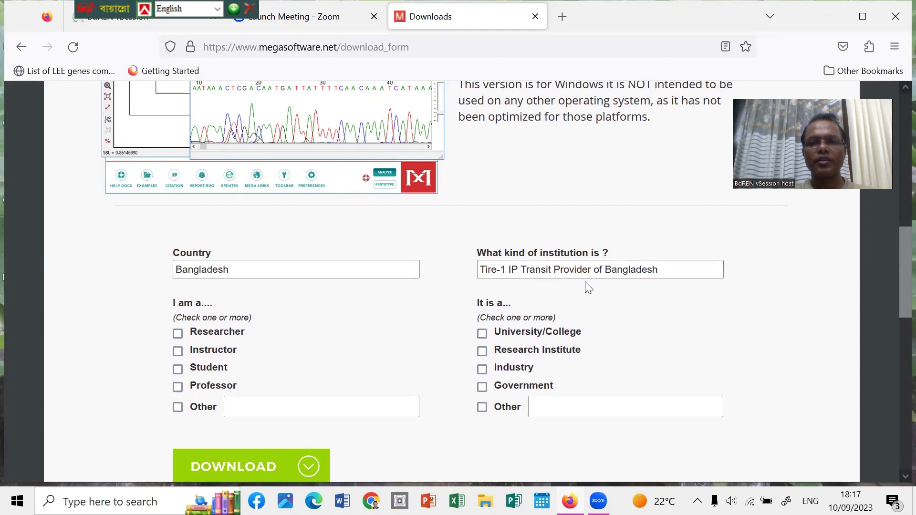
scroll(613, 286, "down", 2)
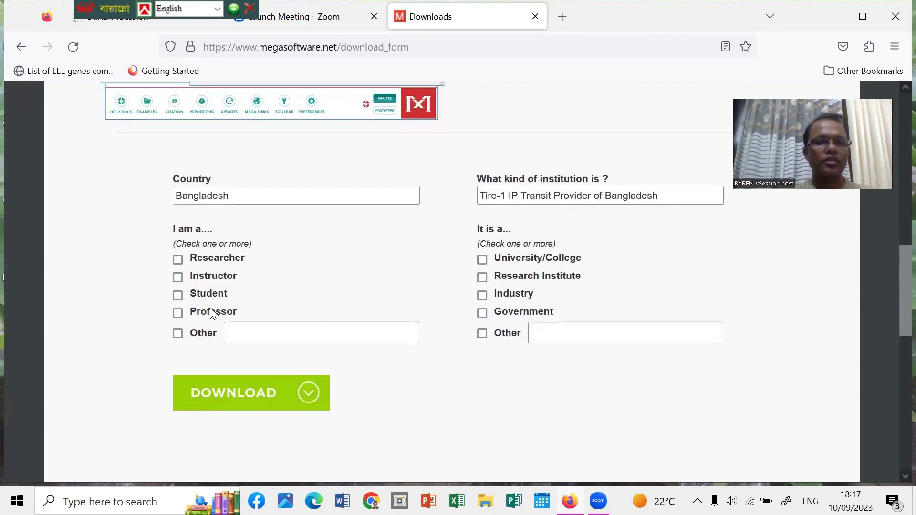
left_click(178, 313)
left_click(270, 416)
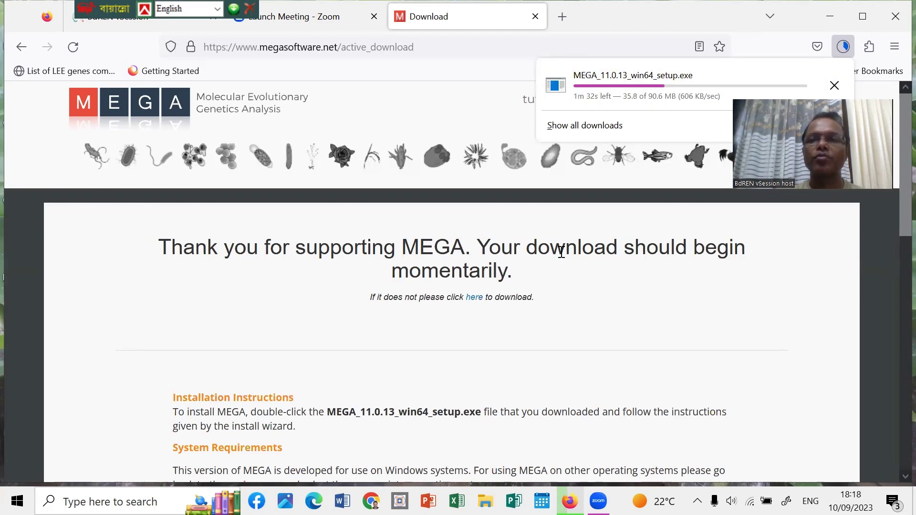
Wait for MEGA_11.0.13_win64_setup.exe to finish downloading and check it in the Downloads panel.
scroll(561, 251, "down", 4)
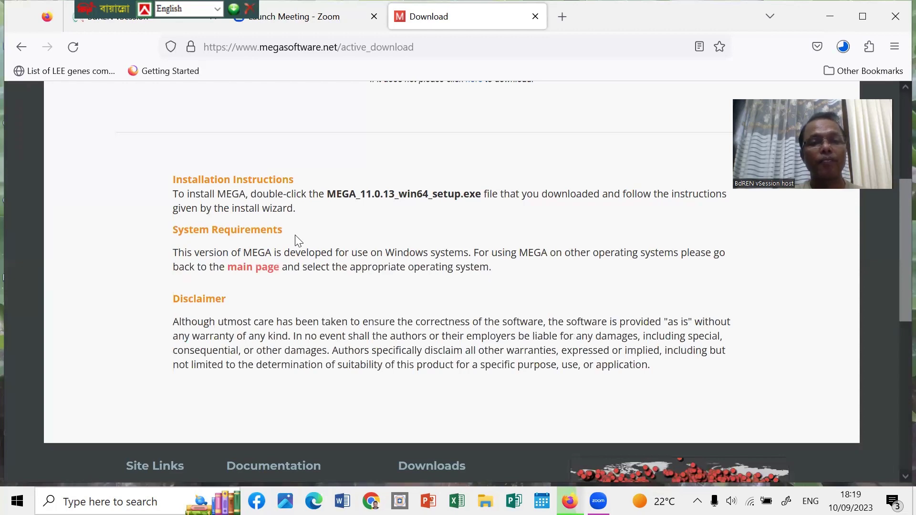
scroll(297, 240, "up", 2)
scroll(298, 241, "down", 2)
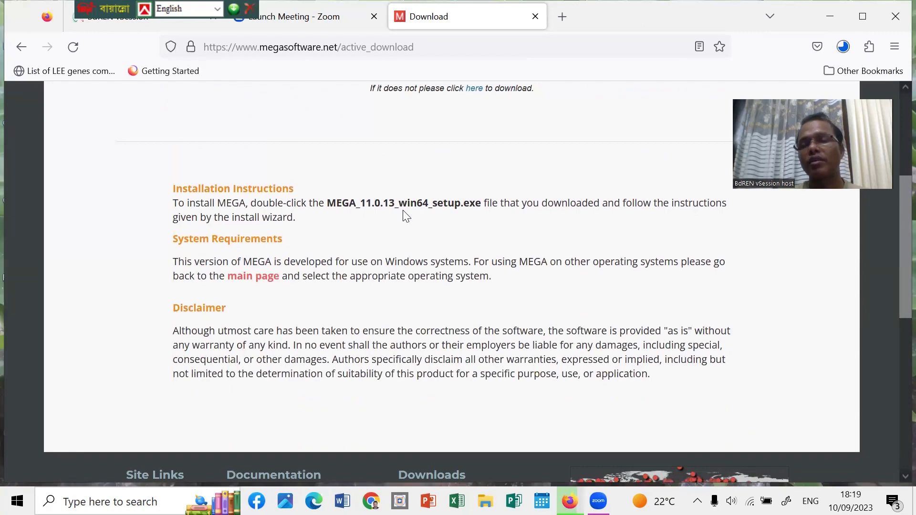
scroll(403, 207, "down", 1)
scroll(403, 210, "up", 5)
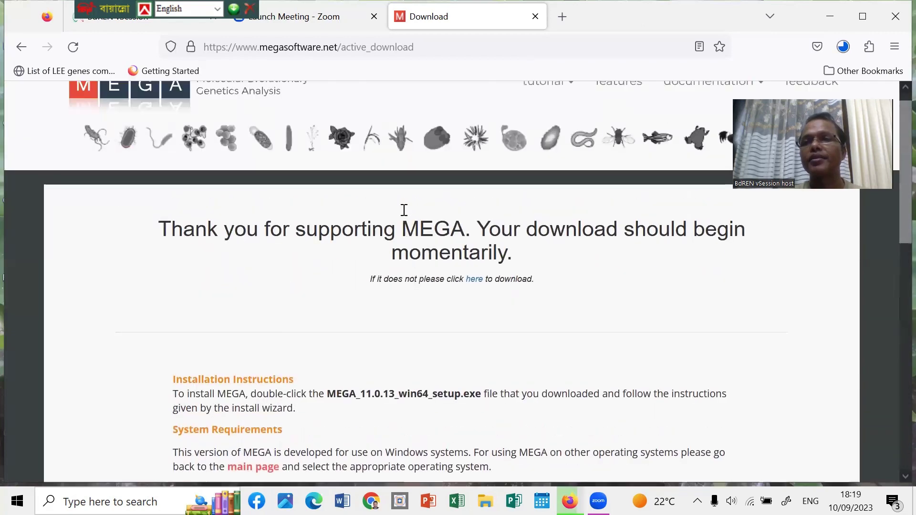
left_click(842, 48)
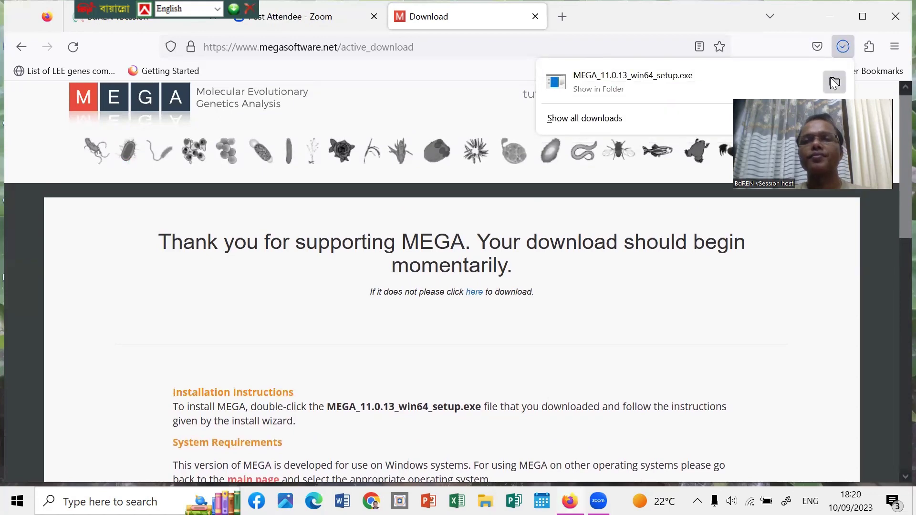
Launch the downloaded MEGA 11 installer from its folder with English as setup language.
left_click(834, 84)
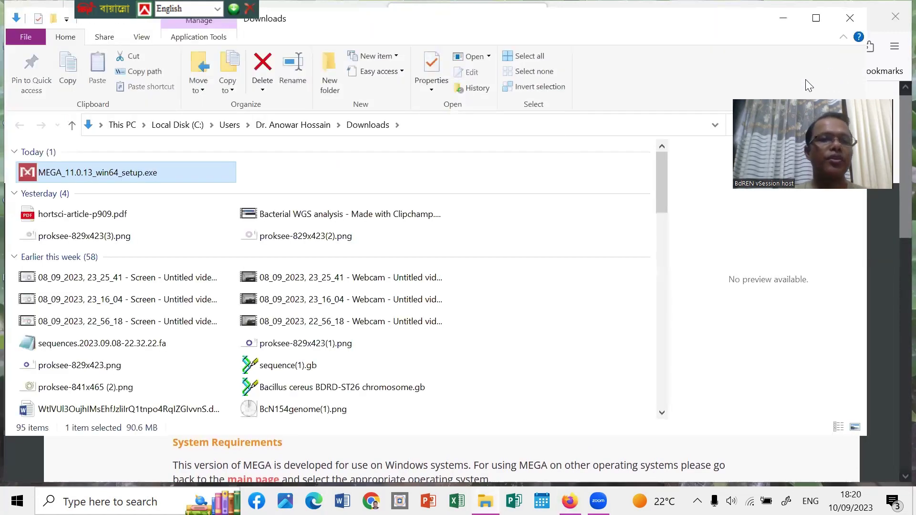
double_click(90, 172)
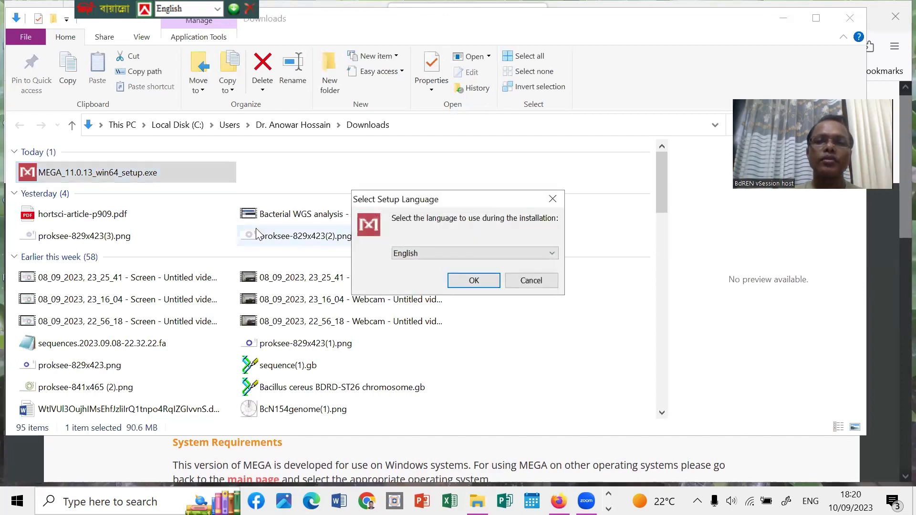
left_click(459, 279)
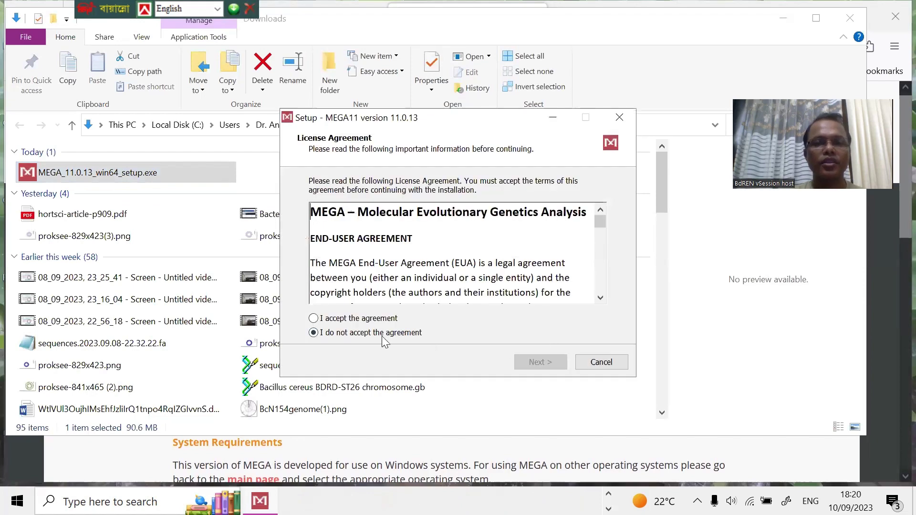
Accept the license, install MEGA11 with default options, and finish with Launch MEGA11 checked.
left_click(312, 319)
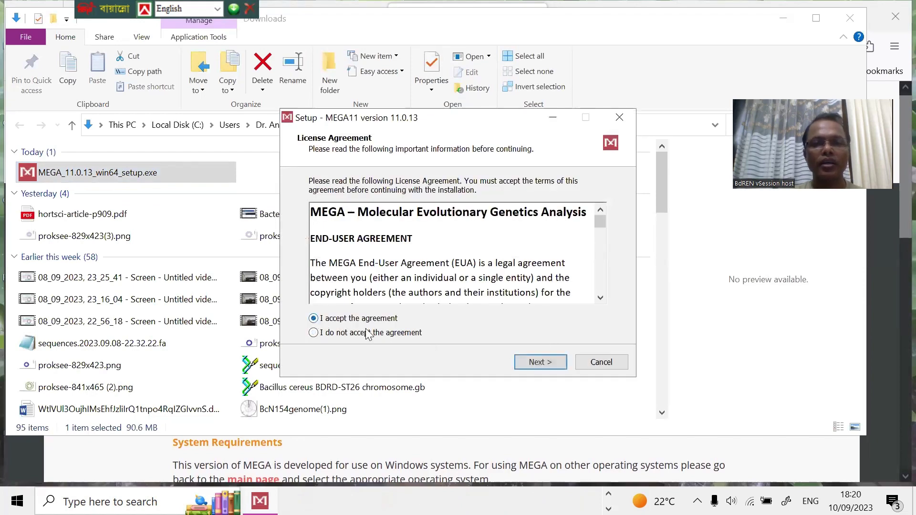
left_click(543, 355)
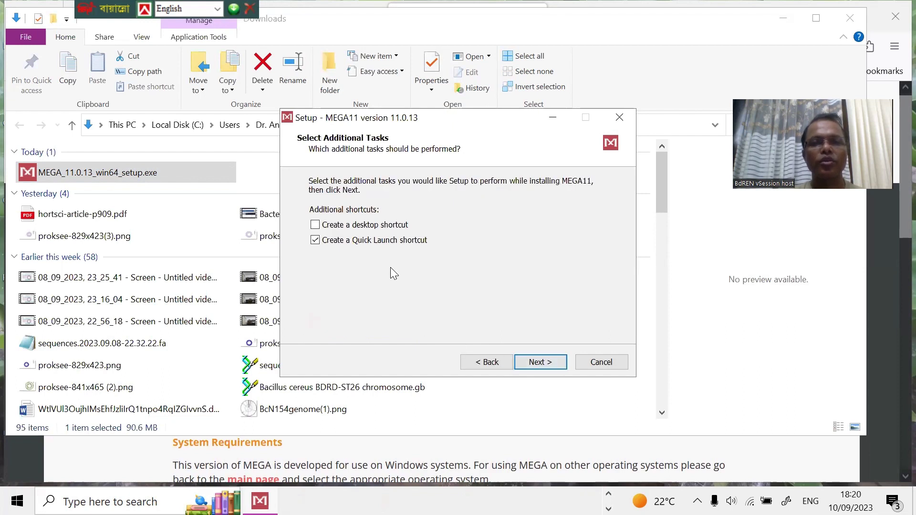
left_click(540, 363)
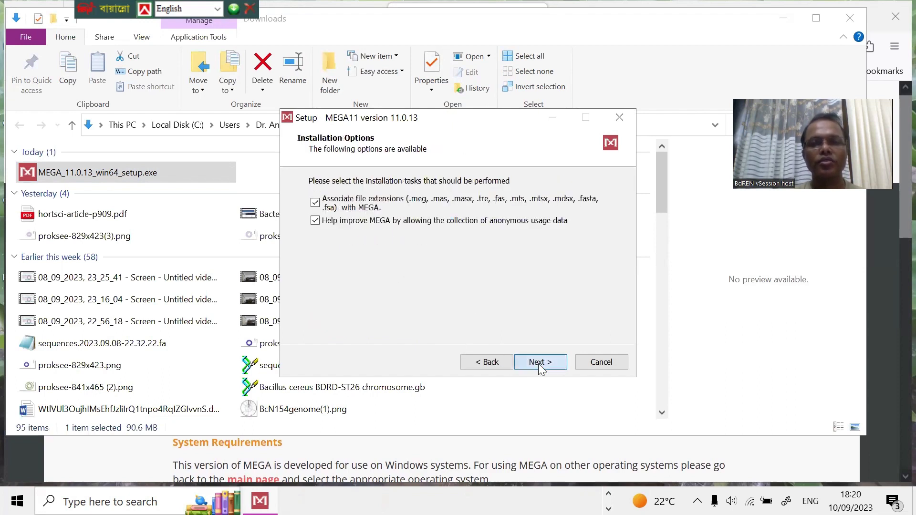
left_click(541, 364)
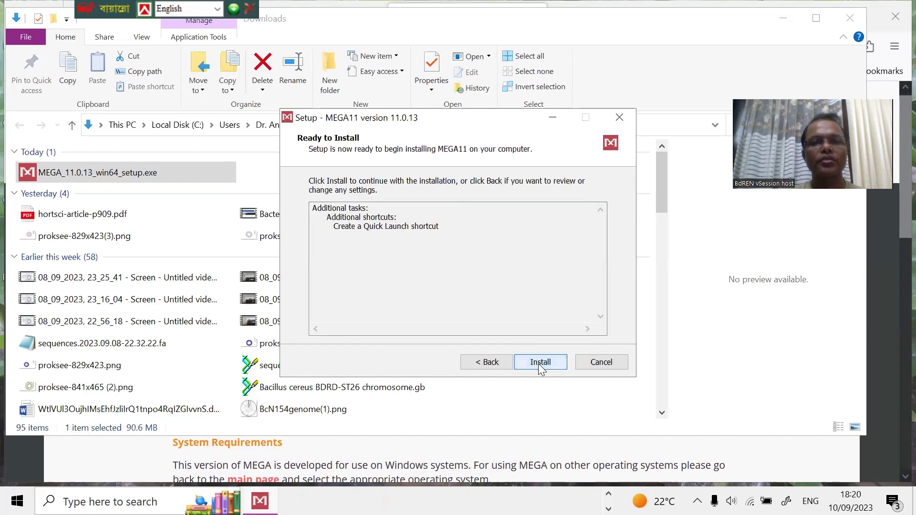
left_click(540, 363)
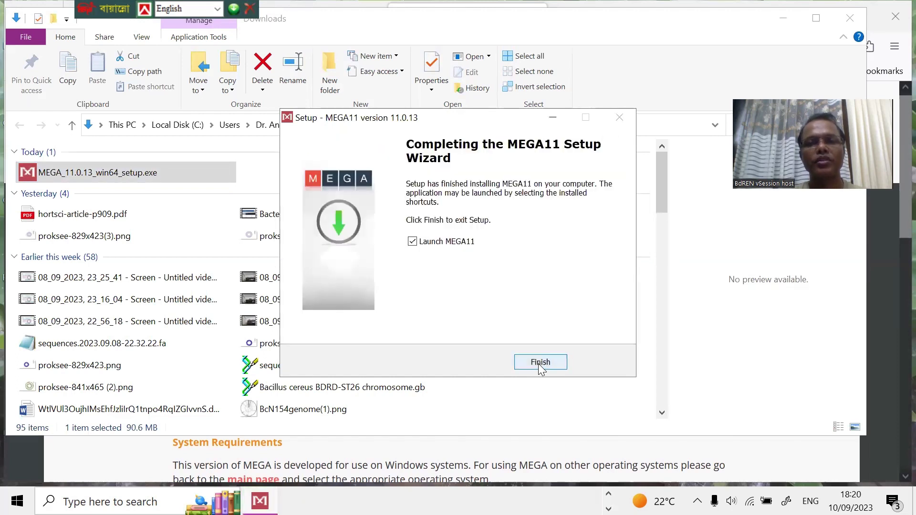
left_click(539, 362)
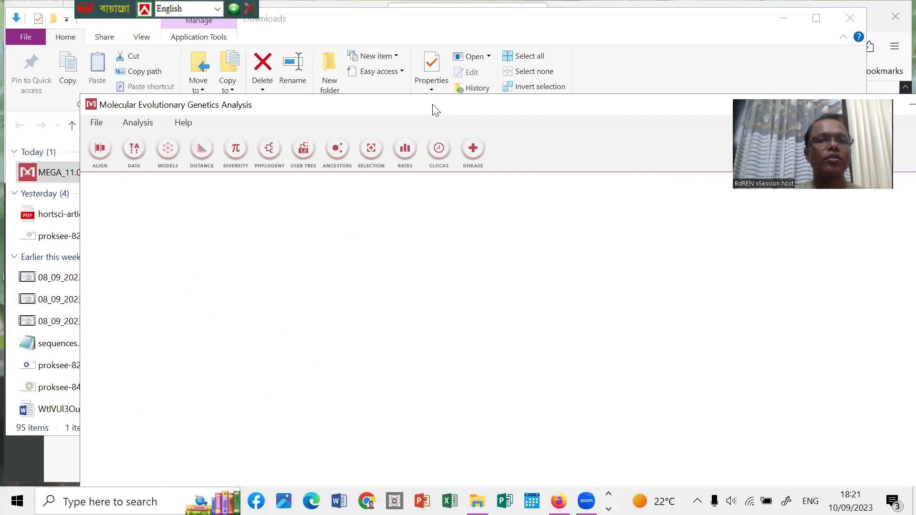
Move the MEGA 11 window to the top of the screen, then minimize it.
left_click_drag(435, 110, 372, 33)
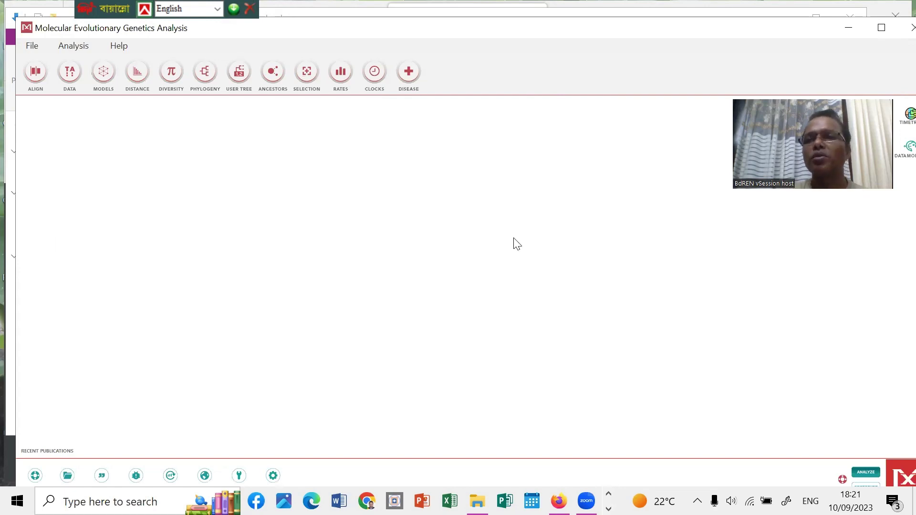
left_click(849, 30)
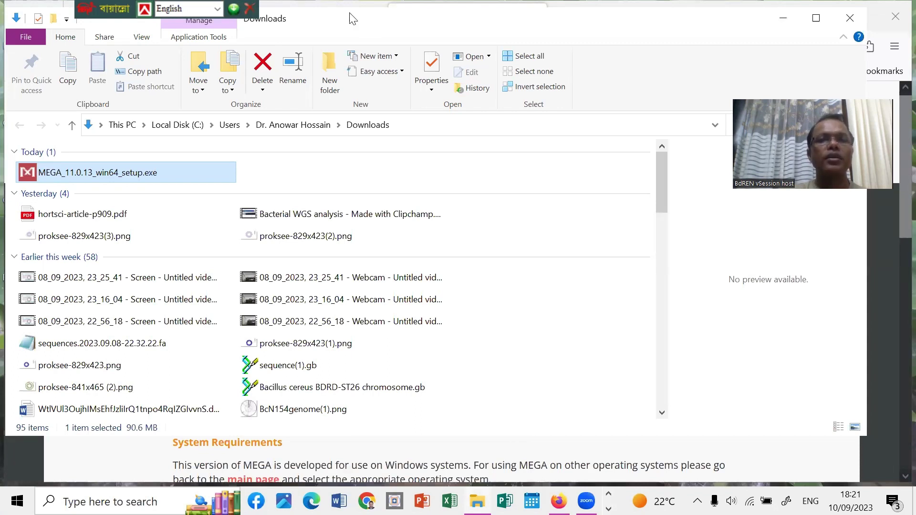
In a new Firefox tab, search 'NCBI protein' and go to the NCBI Protein home page.
key("alt+Tab")
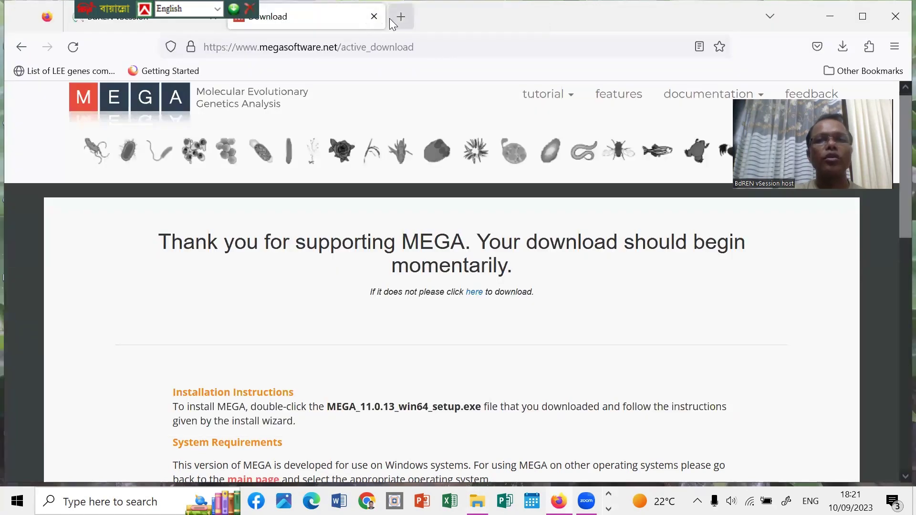
left_click(400, 17)
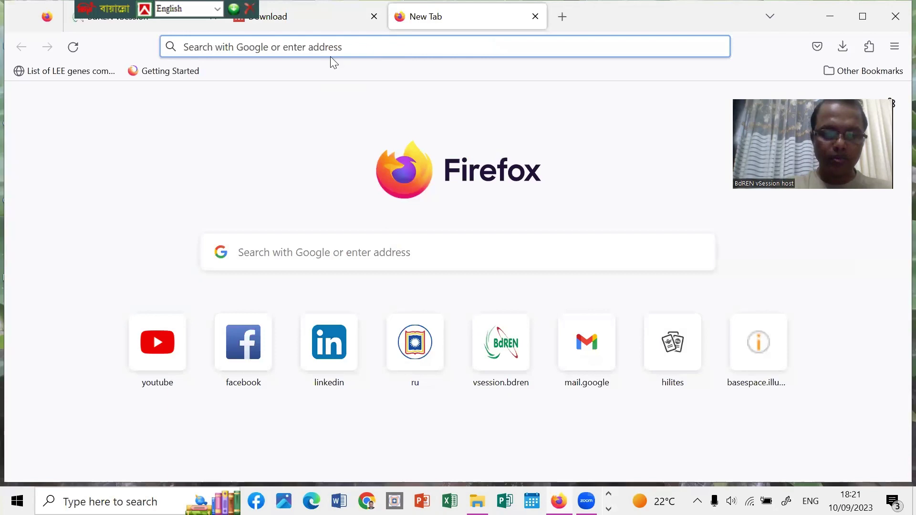
type("NCBI ")
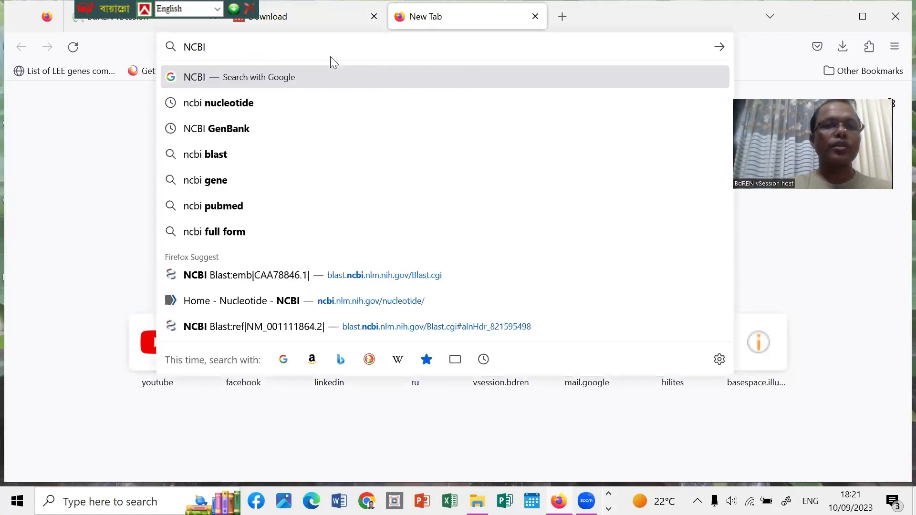
type("protein")
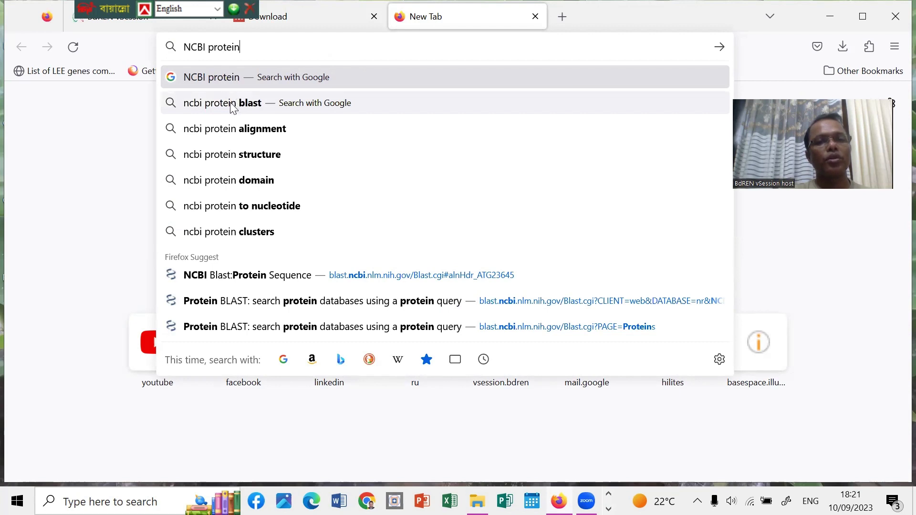
key("Return")
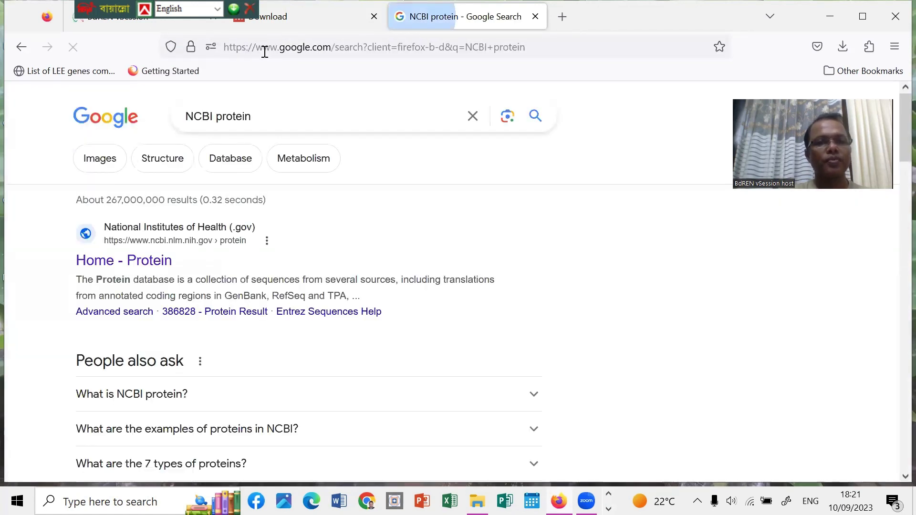
left_click(118, 268)
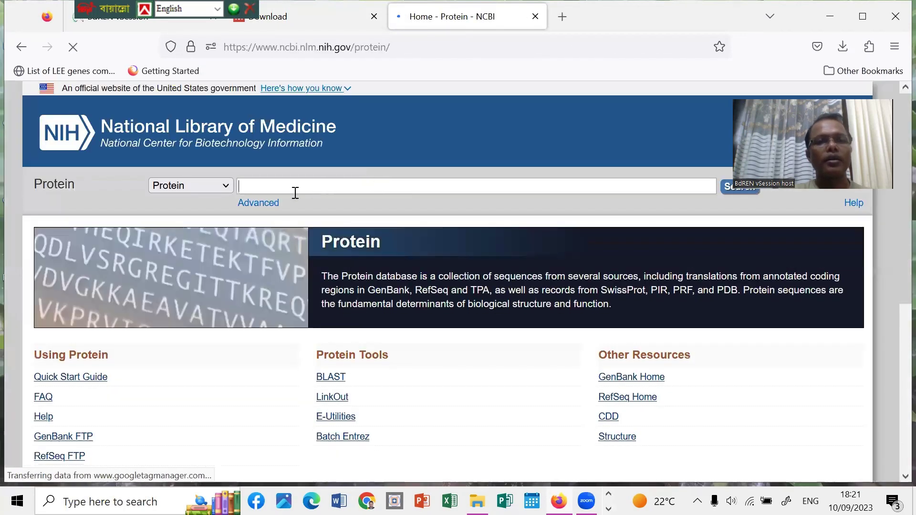
Search the protein database for 'Tomato Chitinase' and browse the 1050 results.
type("tomato chitin")
key("Return")
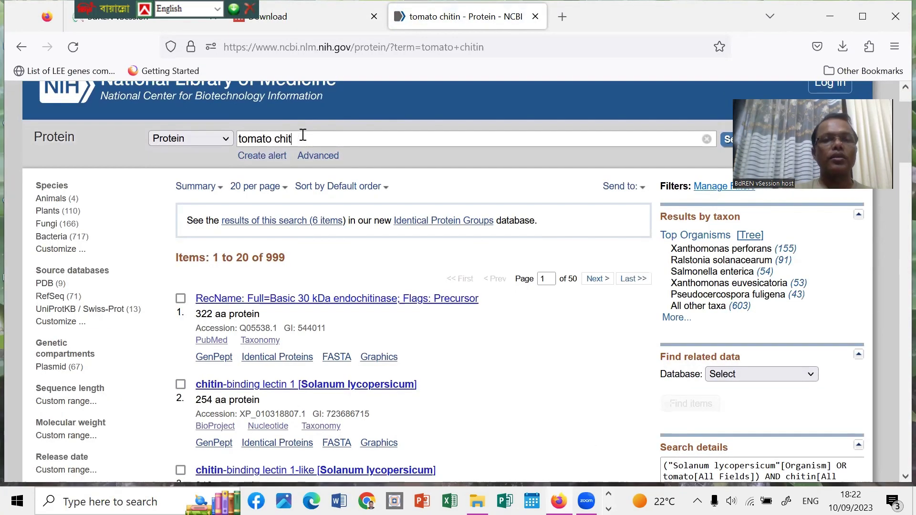
key("BackSpace")
key("BackSpace")
key("BackSpace")
key("BackSpace")
key("BackSpace")
key("BackSpace")
key("BackSpace")
key("BackSpace")
key("BackSpace")
key("BackSpace")
key("BackSpace")
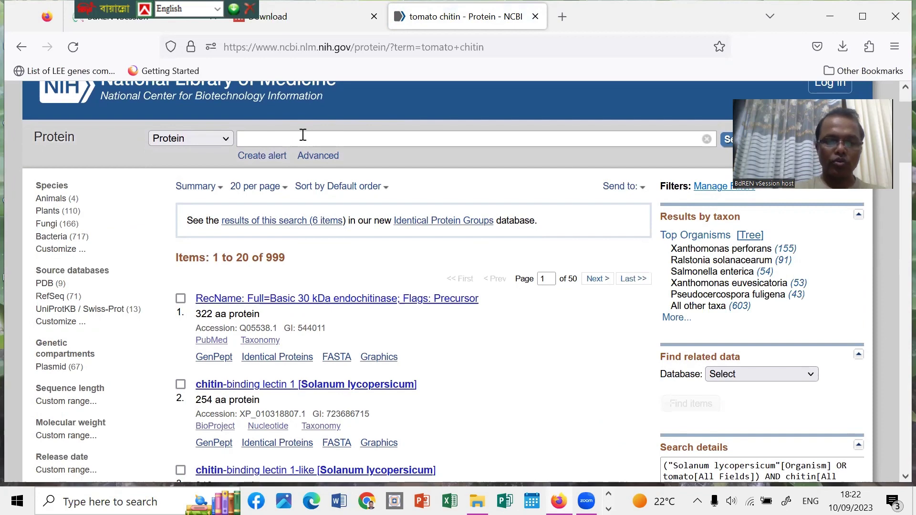
type("Tomato")
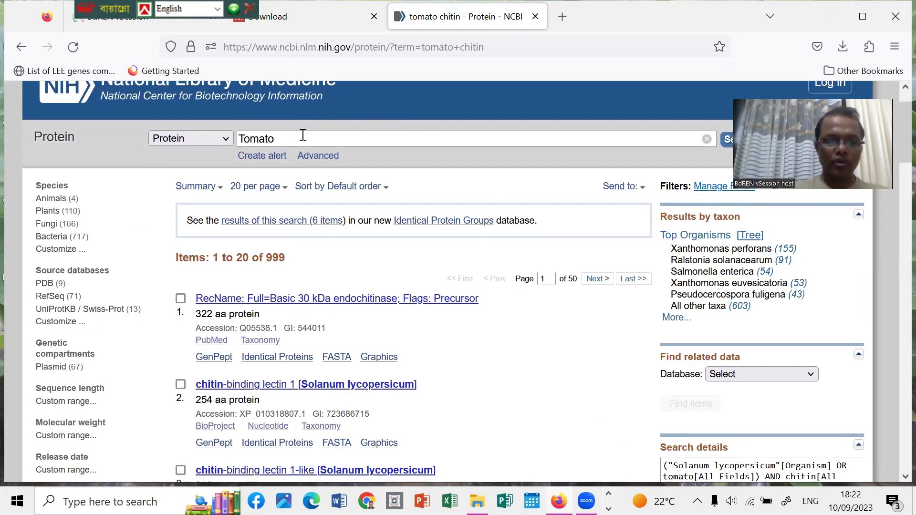
type(" Chitinase")
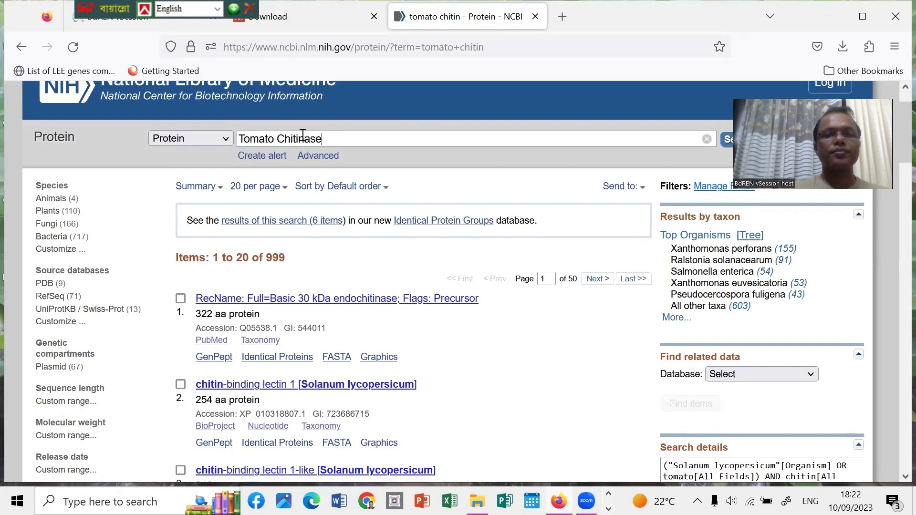
left_click(727, 140)
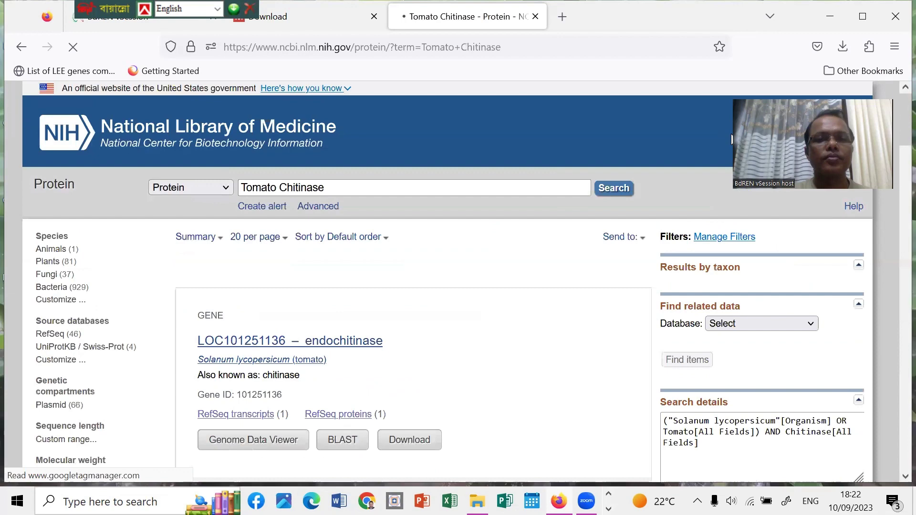
scroll(492, 257, "down", 6)
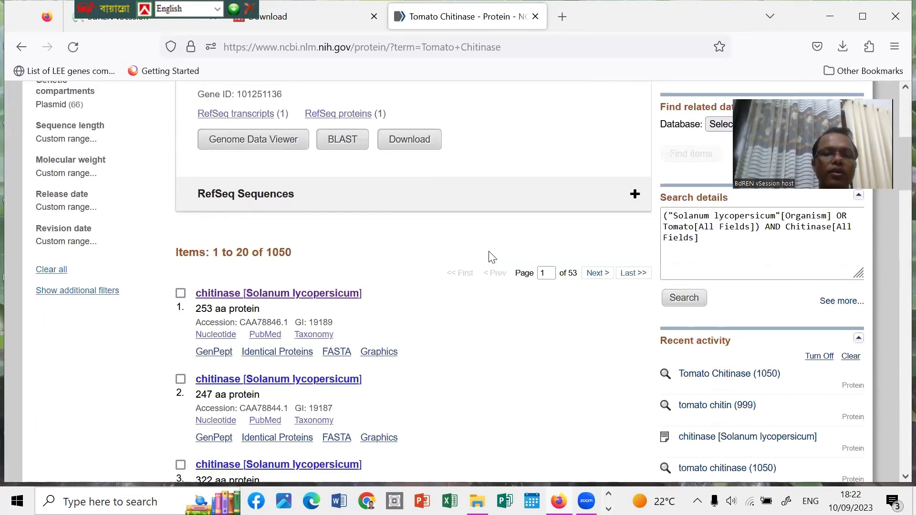
scroll(491, 256, "down", 2)
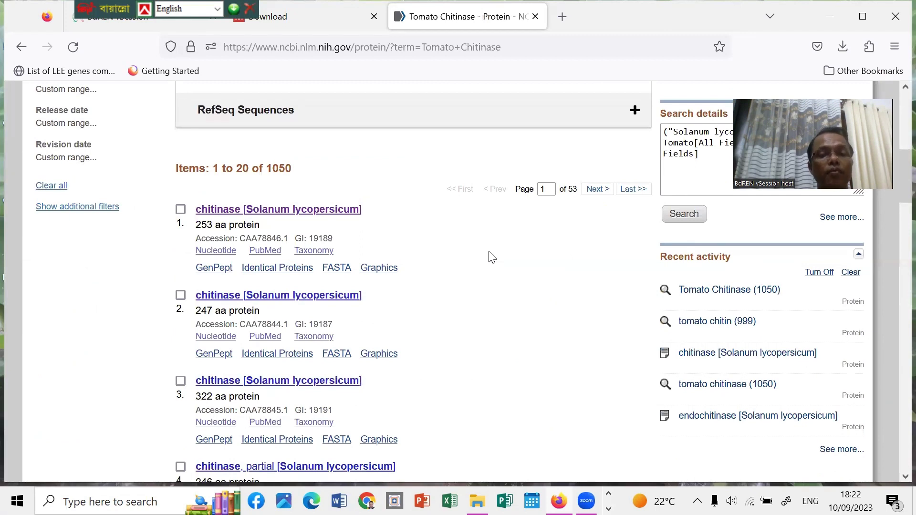
scroll(492, 257, "down", 1)
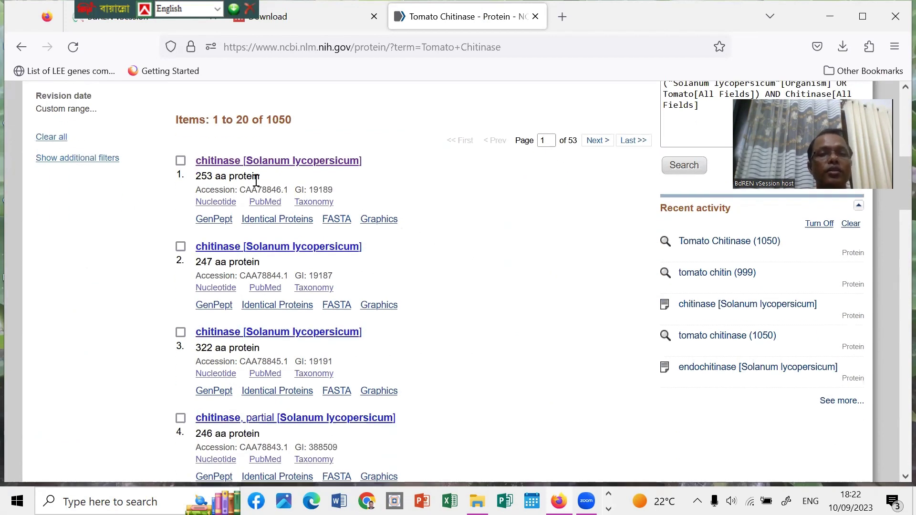
Open the CAA78846.1 chitinase [Solanum lycopersicum] record and review its sequence.
left_click(304, 162)
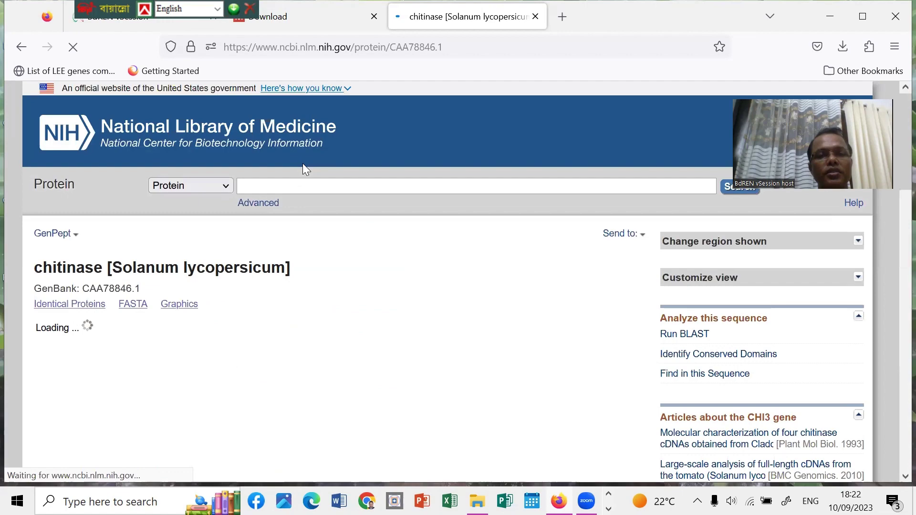
scroll(426, 299, "down", 8)
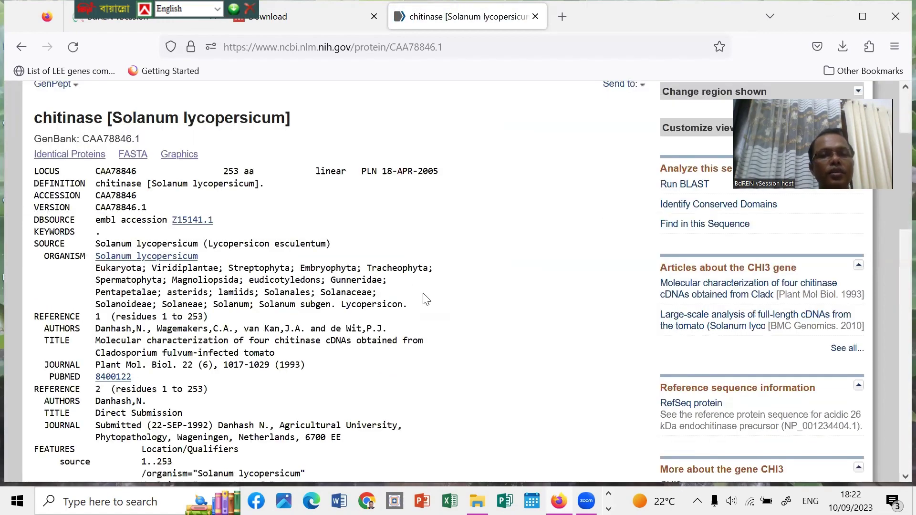
scroll(426, 299, "down", 8)
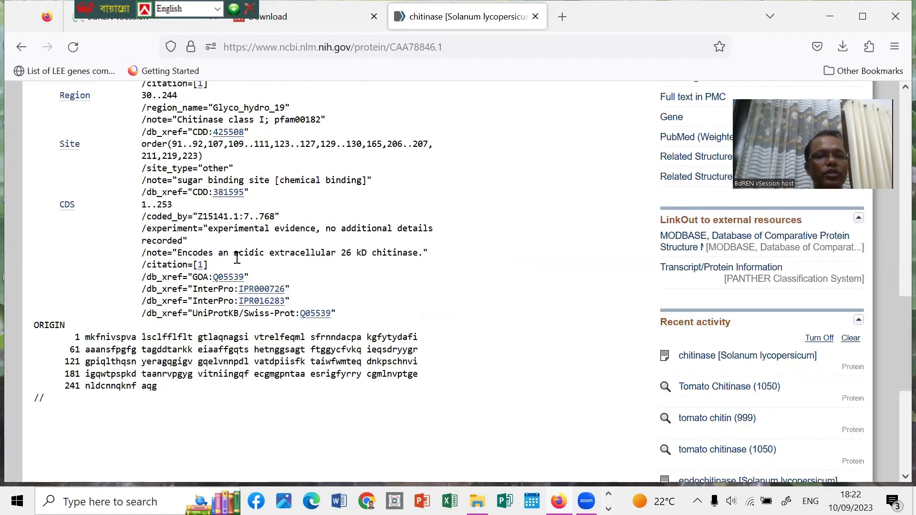
scroll(237, 258, "down", 5)
scroll(199, 244, "up", 7)
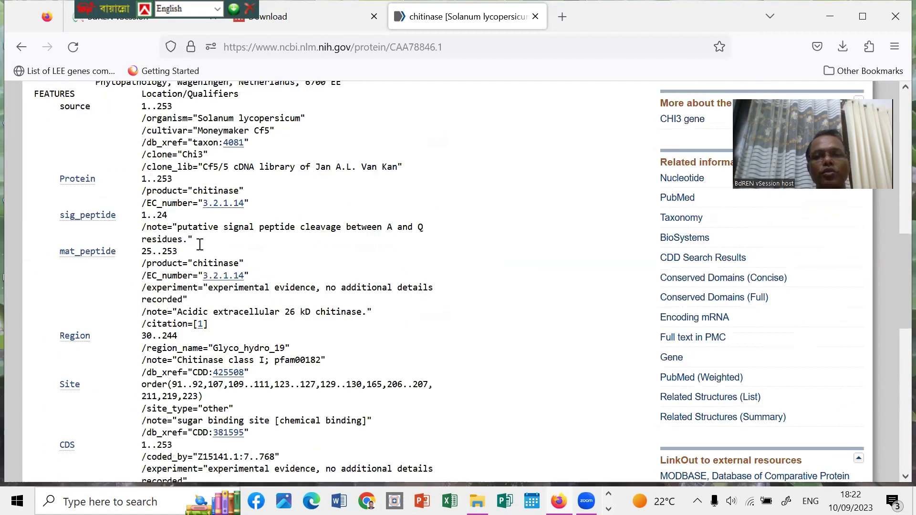
scroll(199, 245, "up", 6)
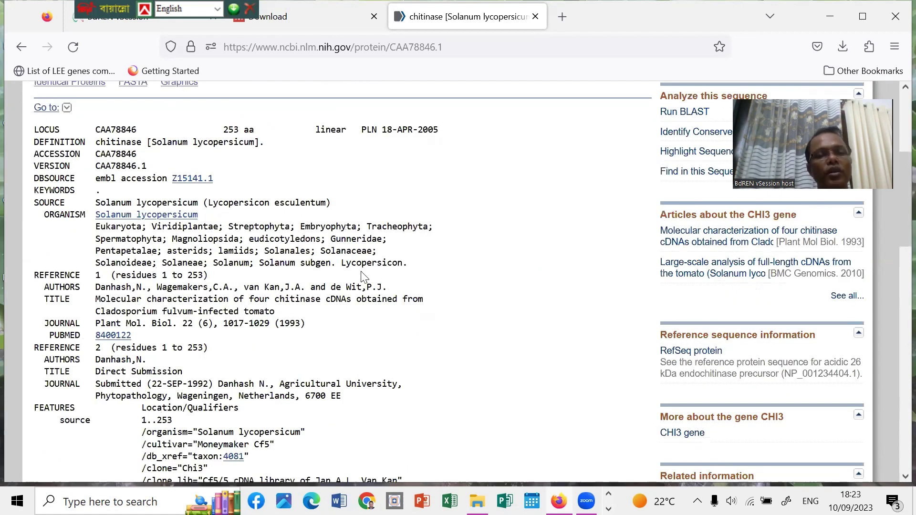
scroll(362, 277, "up", 2)
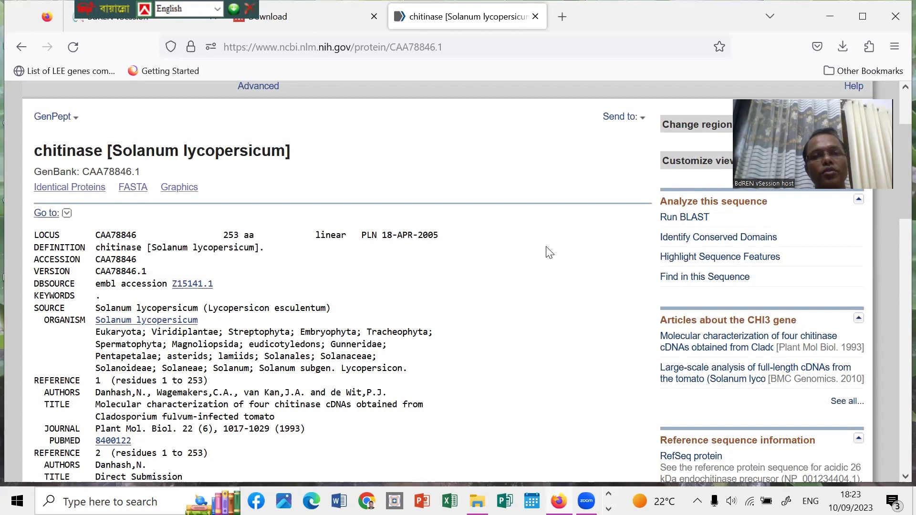
Run a protein BLAST of CAA78846.1 with results shown in a new window.
left_click(677, 224)
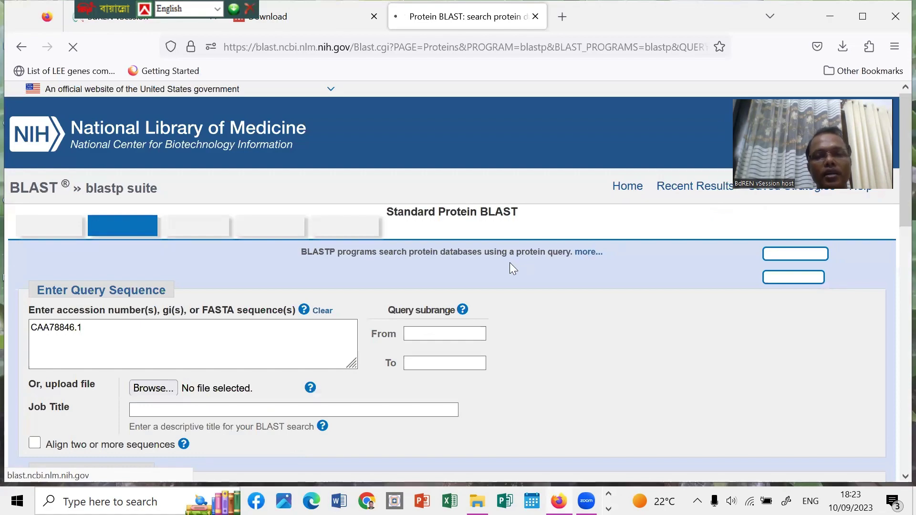
scroll(509, 263, "down", 3)
scroll(510, 263, "down", 9)
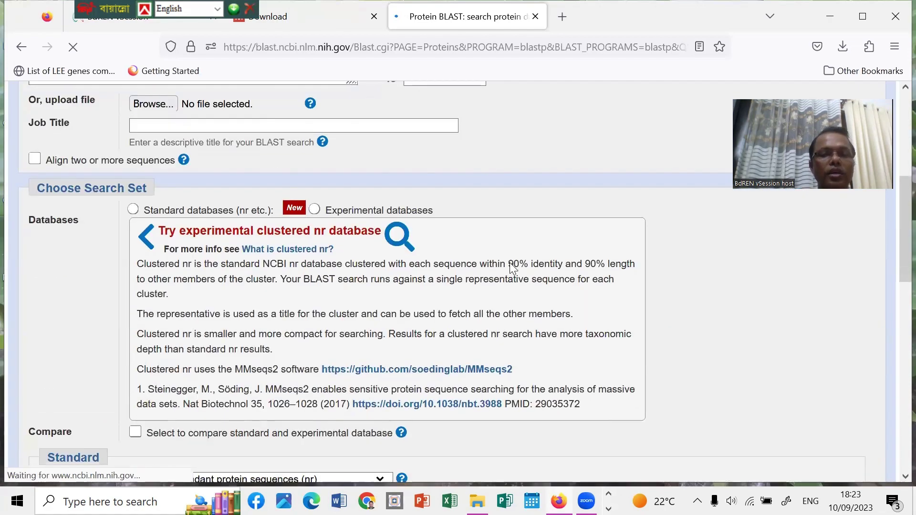
scroll(510, 264, "down", 2)
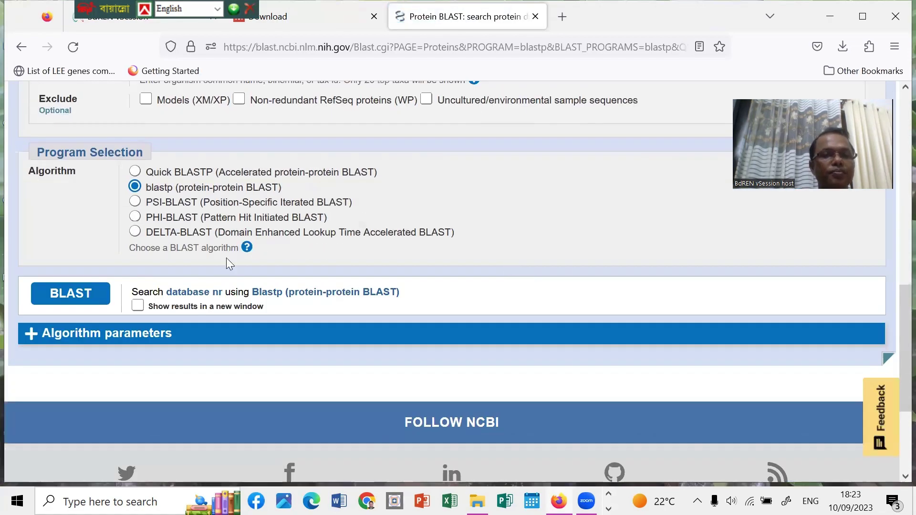
left_click(137, 306)
left_click(55, 292)
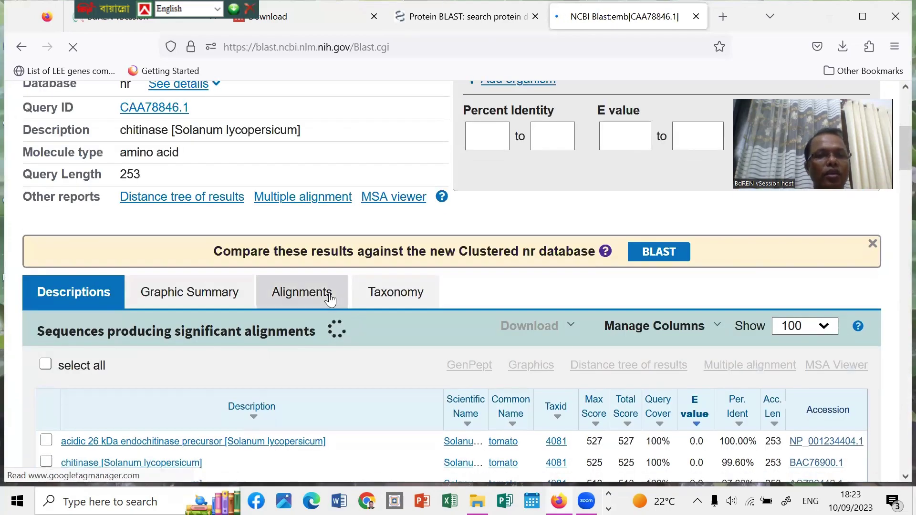
Scroll through the BLAST hit table of similar sequences.
scroll(329, 295, "down", 1)
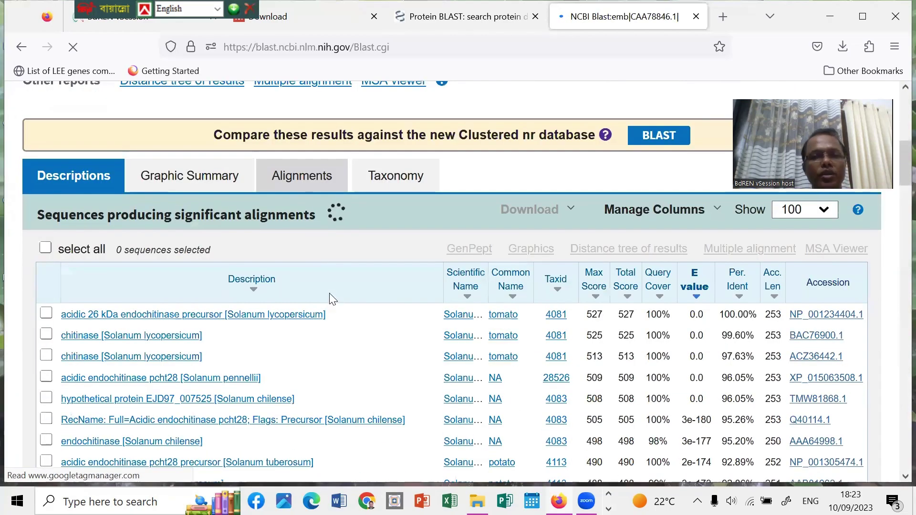
right_click(328, 294)
scroll(265, 401, "down", 4)
scroll(265, 400, "down", 10)
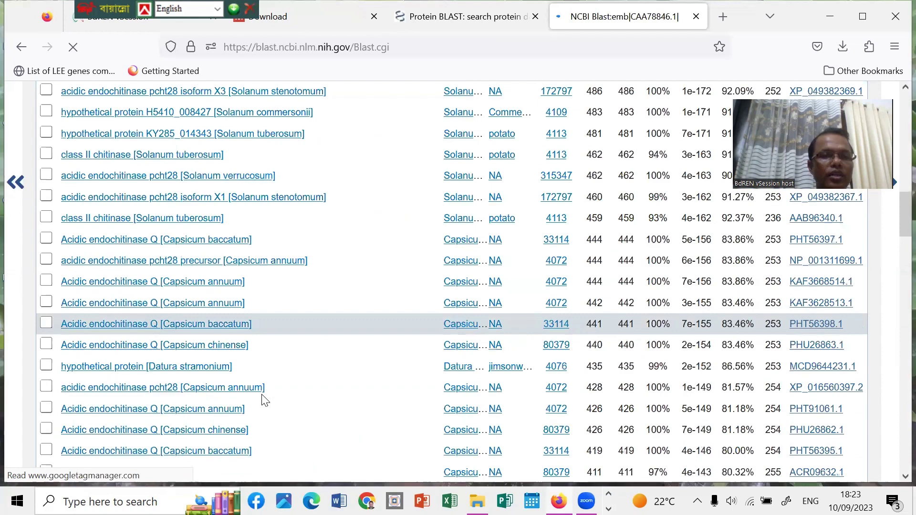
scroll(265, 400, "down", 8)
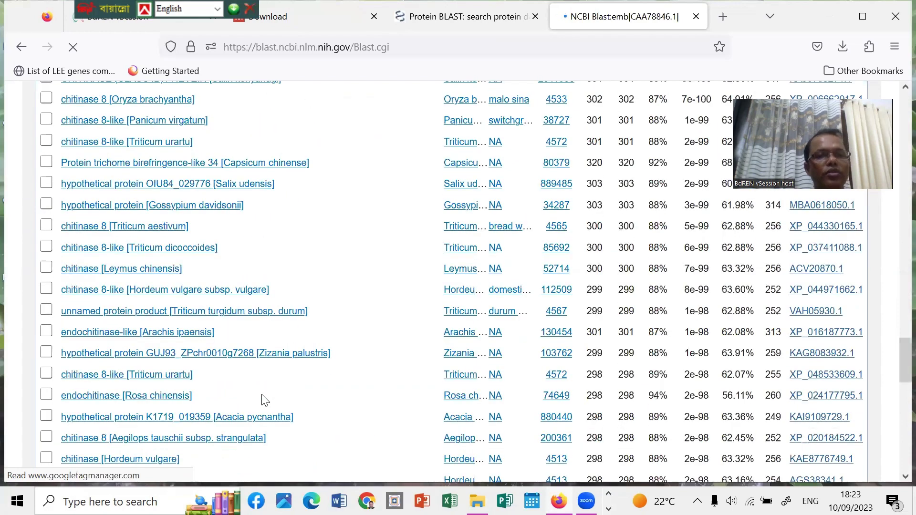
scroll(265, 401, "up", 10)
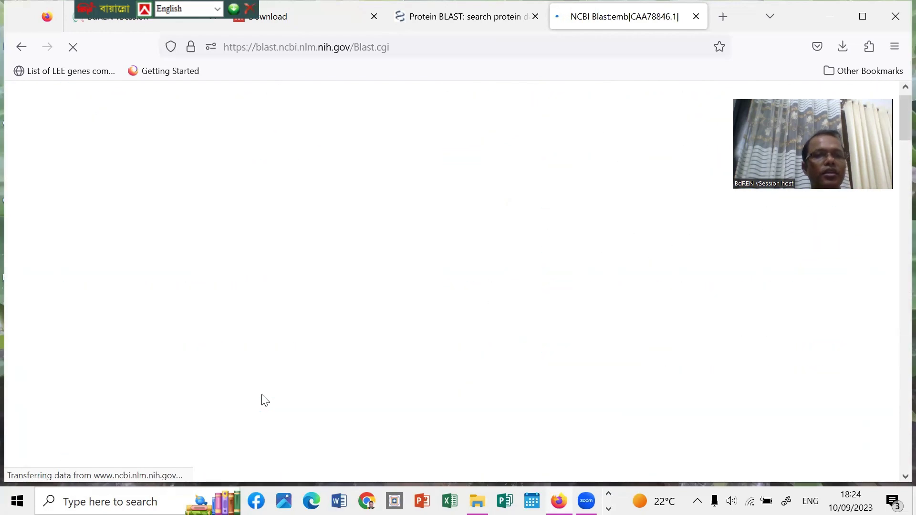
scroll(262, 401, "down", 5)
scroll(258, 400, "up", 3)
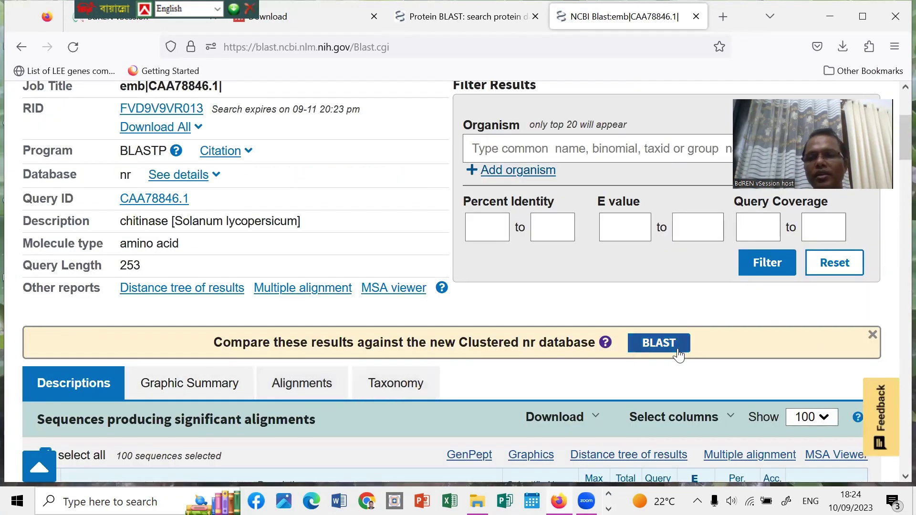
scroll(677, 348, "down", 1)
left_click_drag(751, 367, 745, 266)
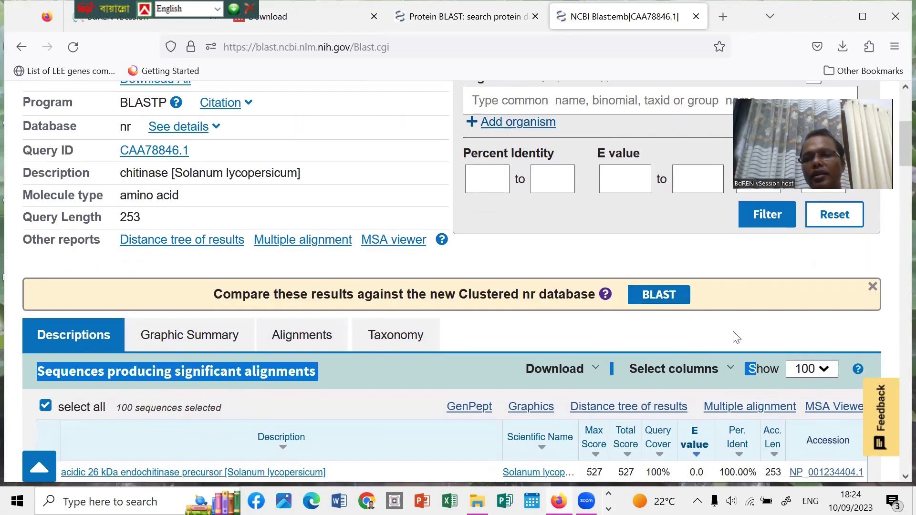
left_click(778, 321)
Set the Show dropdown to 50 so the top 50 hits are selected.
left_click(825, 370)
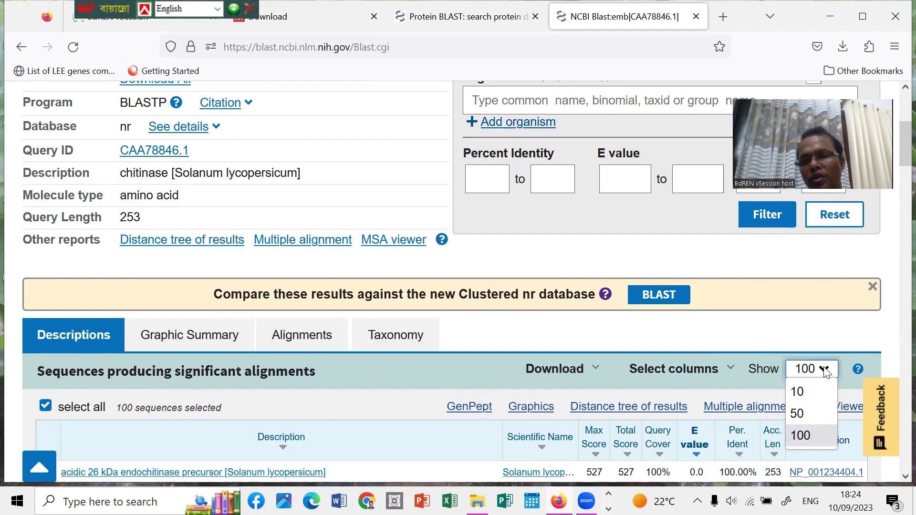
left_click(808, 414)
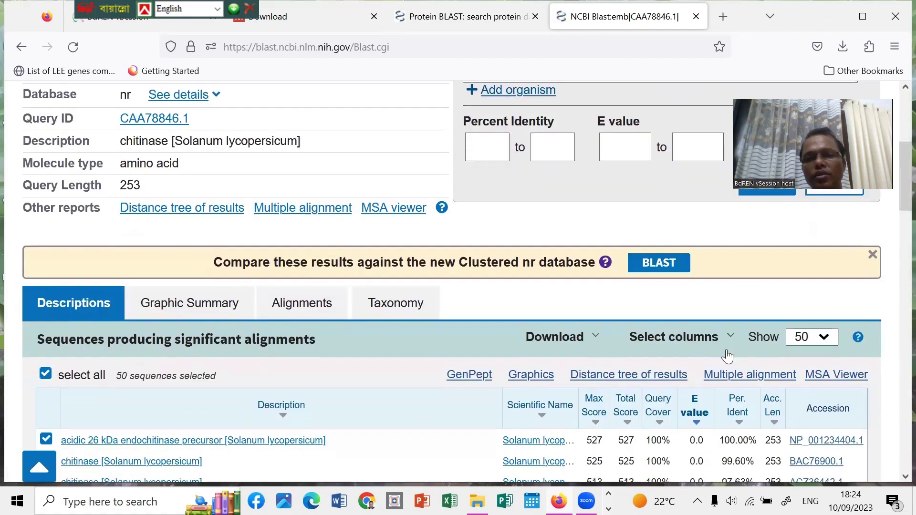
left_click_drag(706, 263, 687, 184)
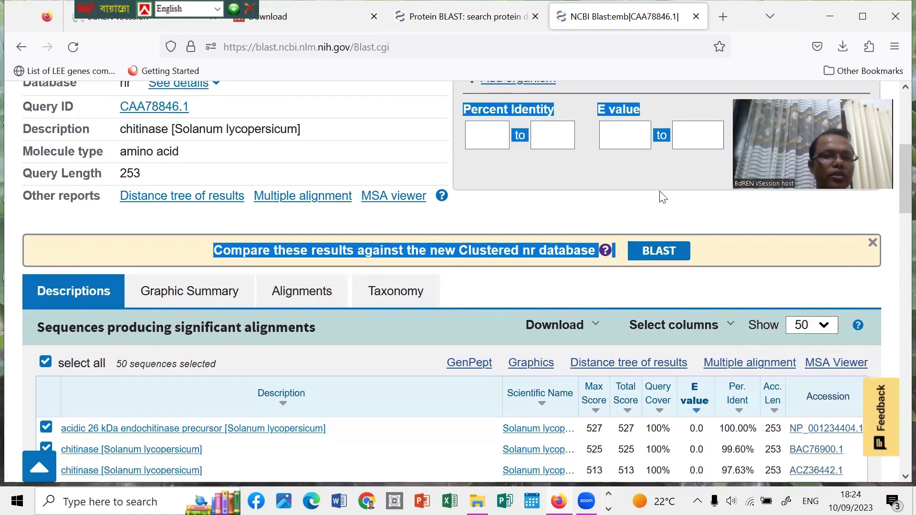
scroll(381, 326, "down", 3)
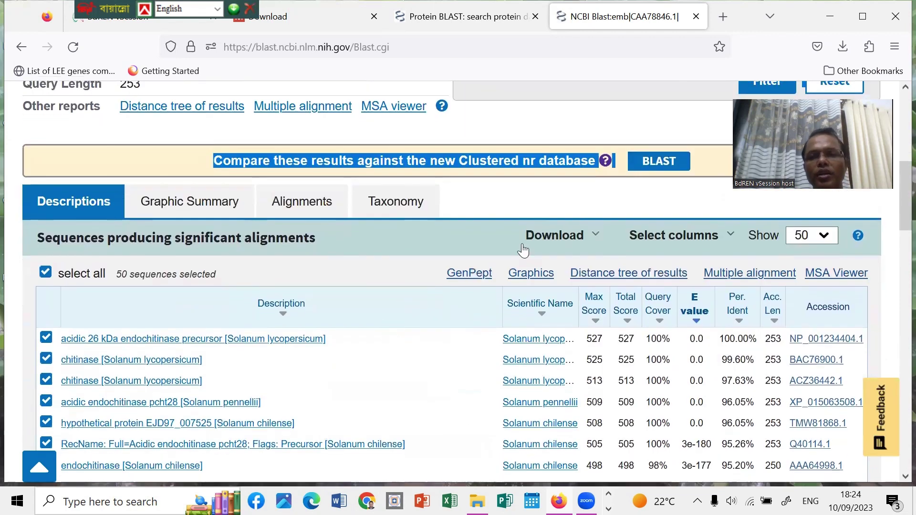
Download the selected hits as FASTA (complete sequence) and show seqdump.txt in its folder.
left_click(568, 239)
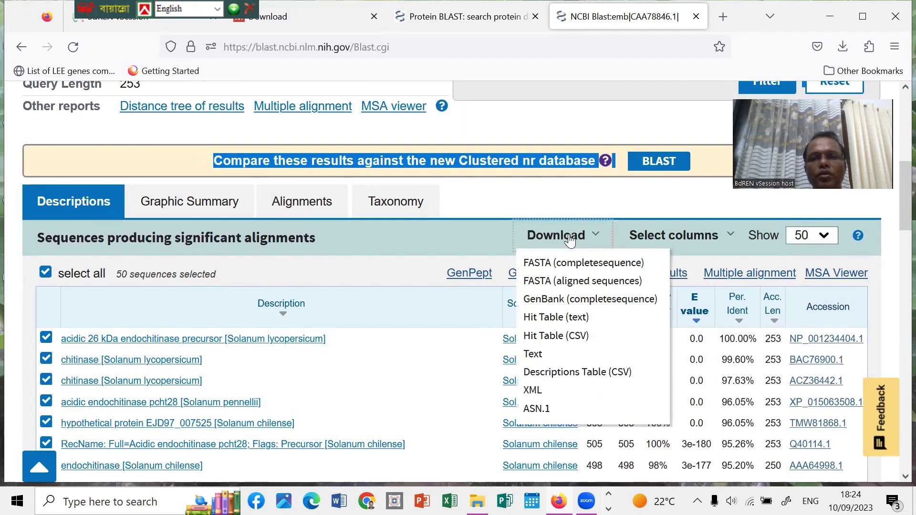
left_click(548, 264)
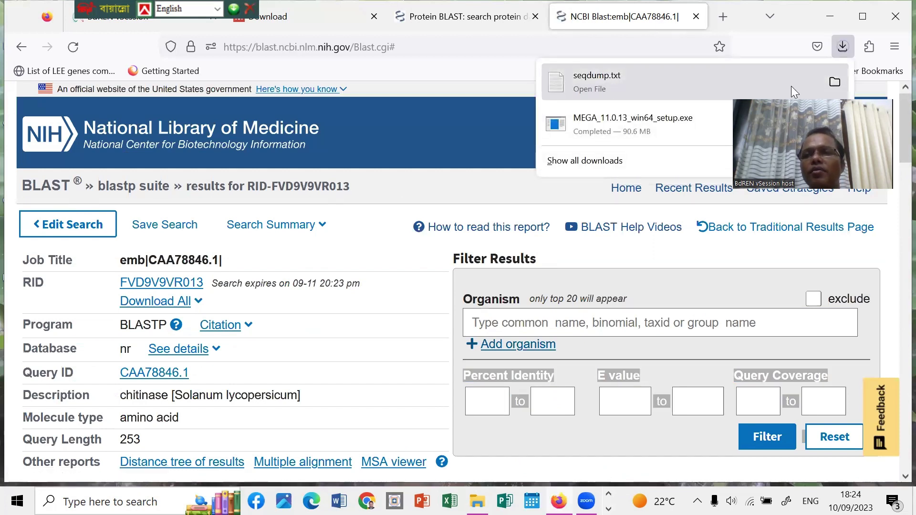
left_click(834, 84)
left_click(90, 173)
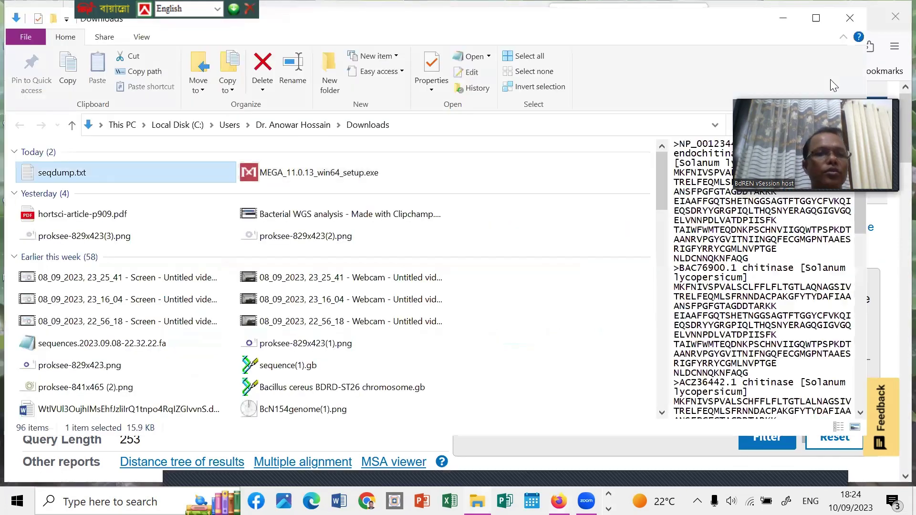
double_click(90, 173)
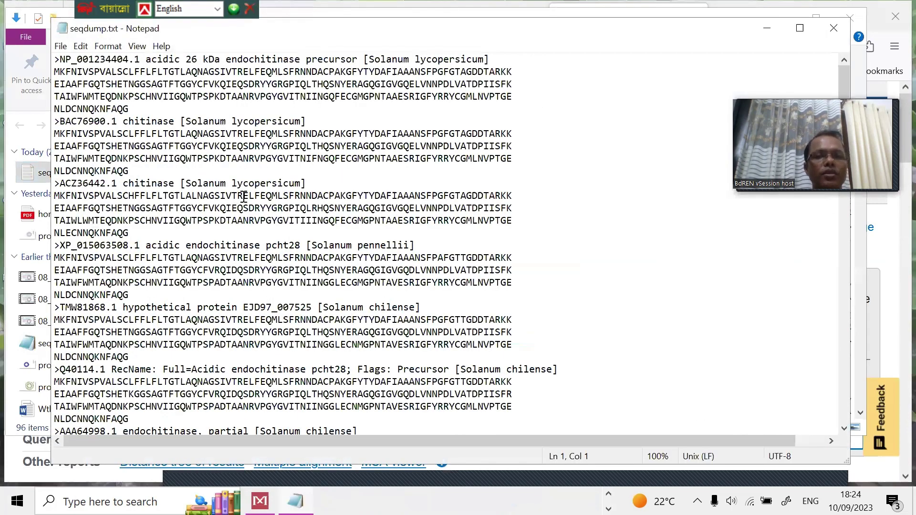
scroll(243, 197, "down", 15)
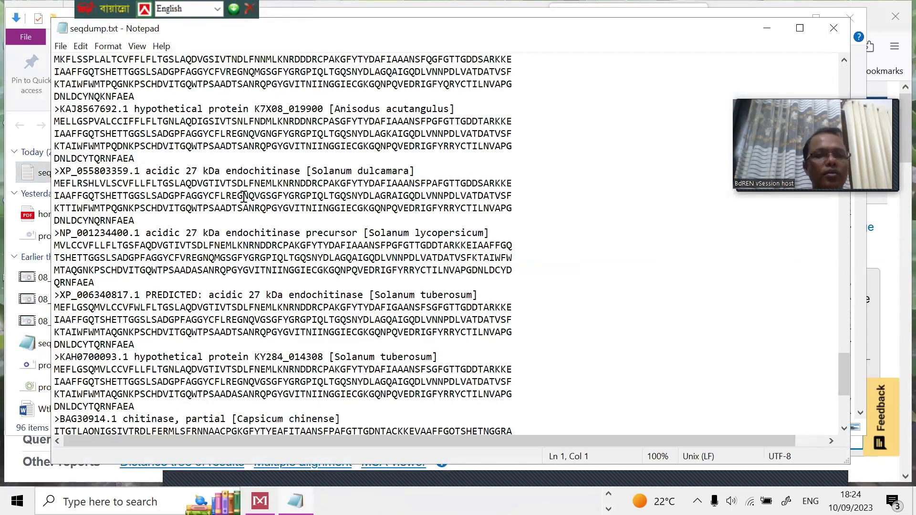
scroll(243, 197, "up", 15)
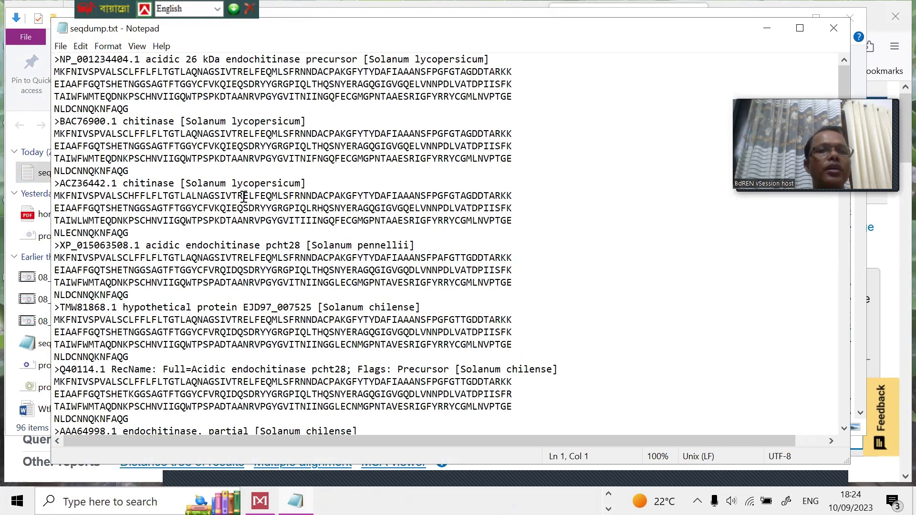
scroll(243, 196, "down", 15)
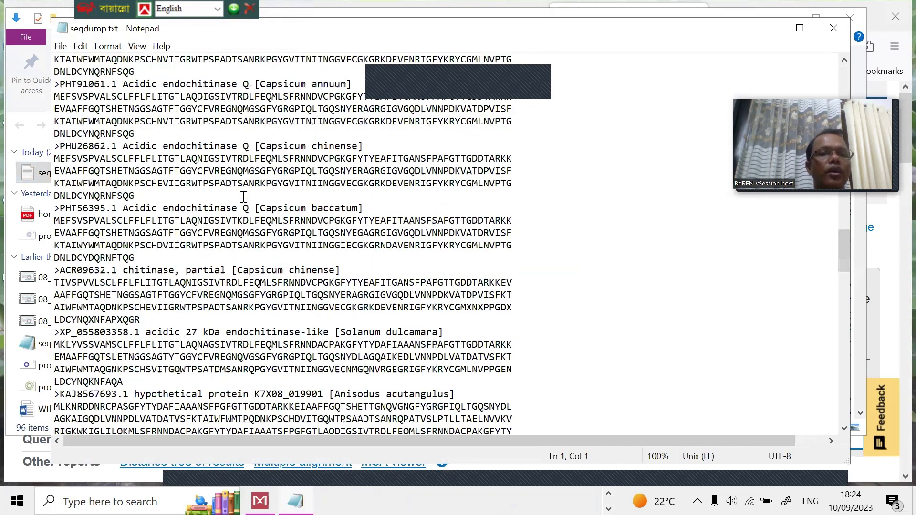
scroll(243, 197, "up", 10)
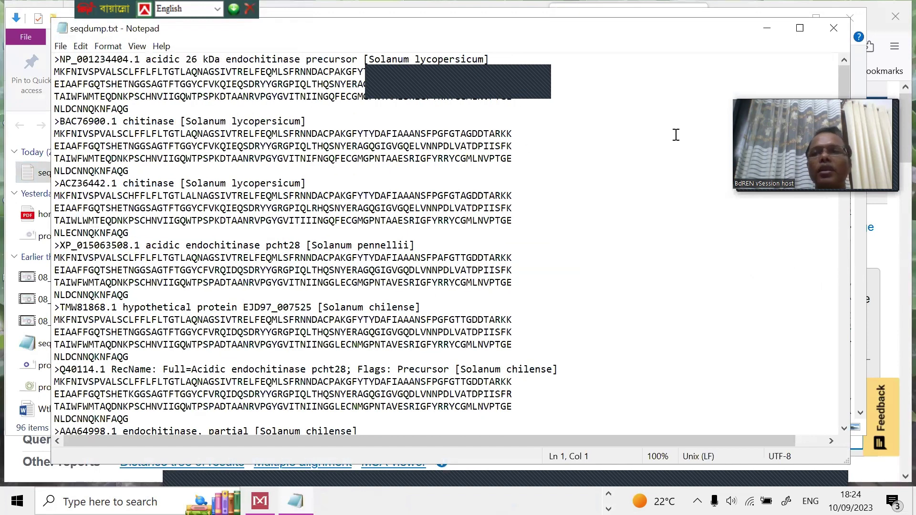
left_click(838, 28)
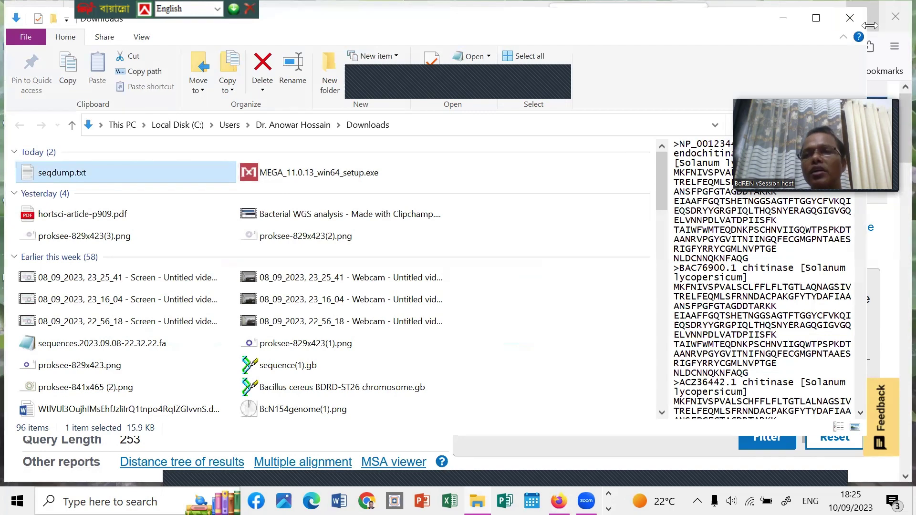
Close File Explorer and Firefox, then expand the MEGA11 folder in the Start menu app list.
left_click(852, 18)
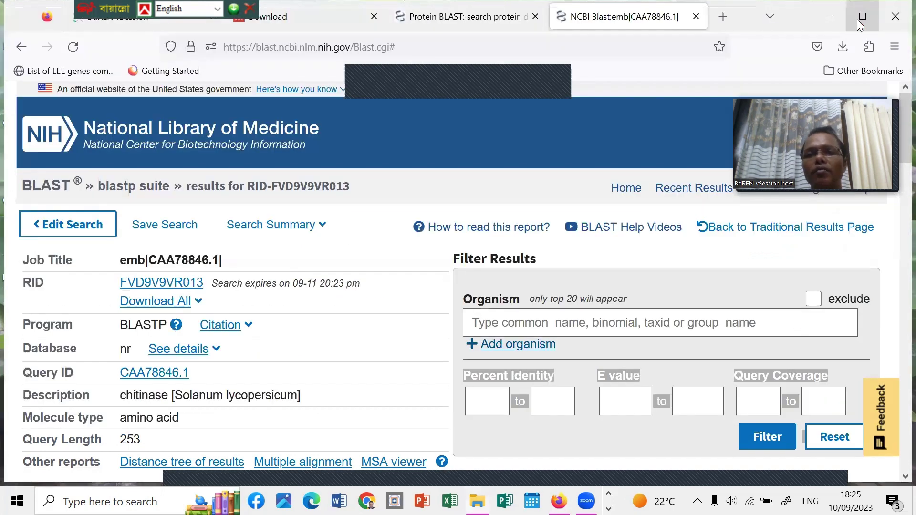
left_click(894, 18)
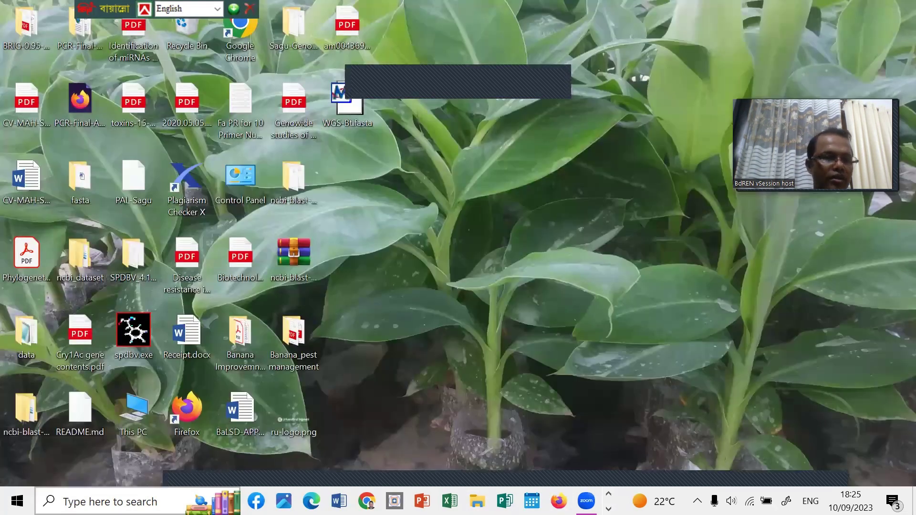
left_click(17, 501)
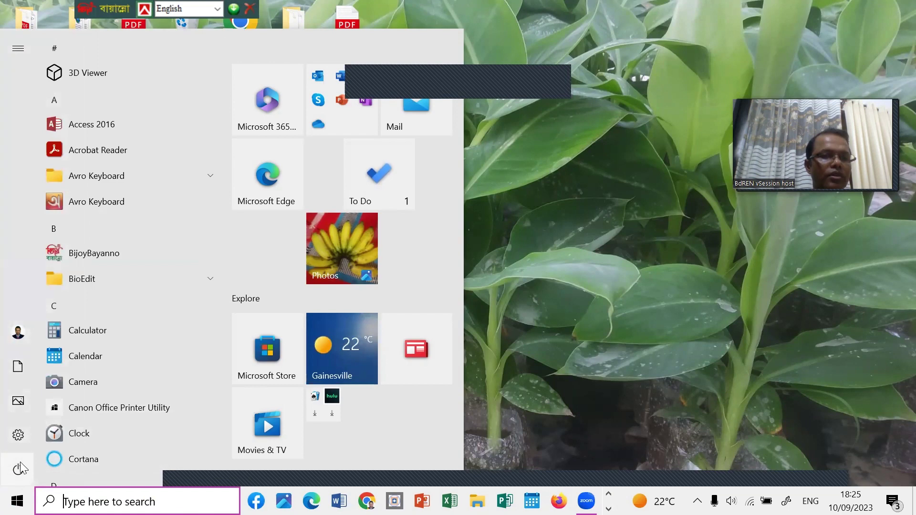
scroll(139, 300, "up", 1)
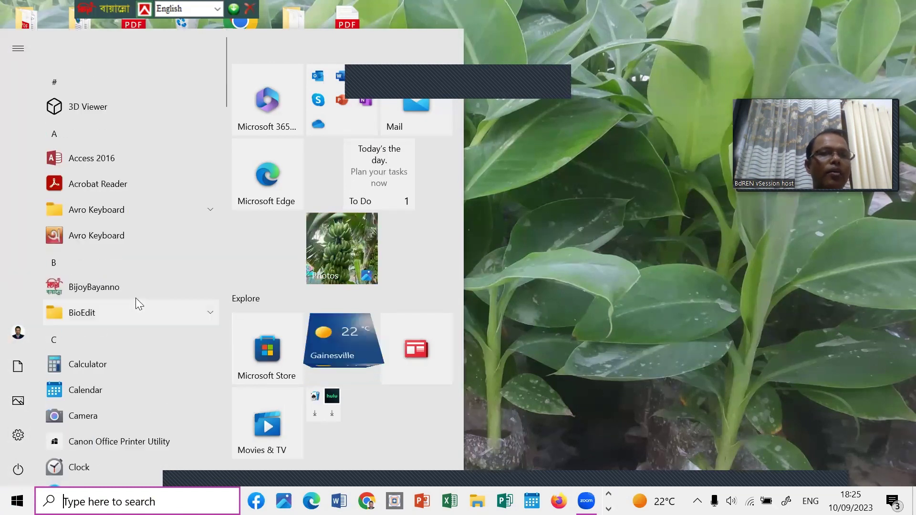
scroll(136, 297, "down", 10)
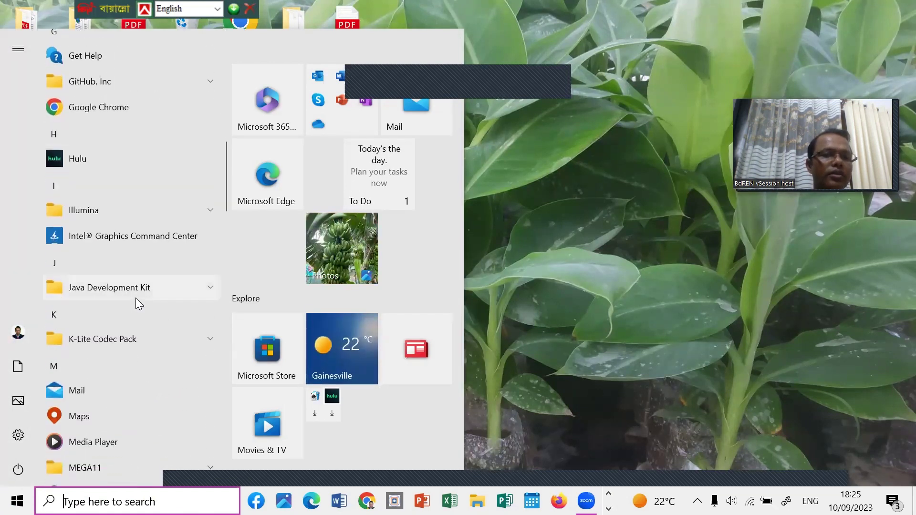
scroll(136, 298, "down", 5)
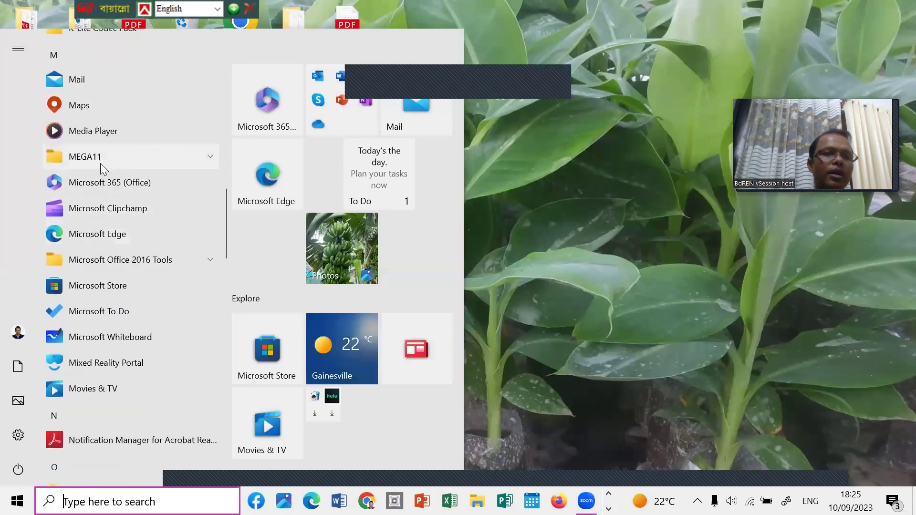
left_click(100, 163)
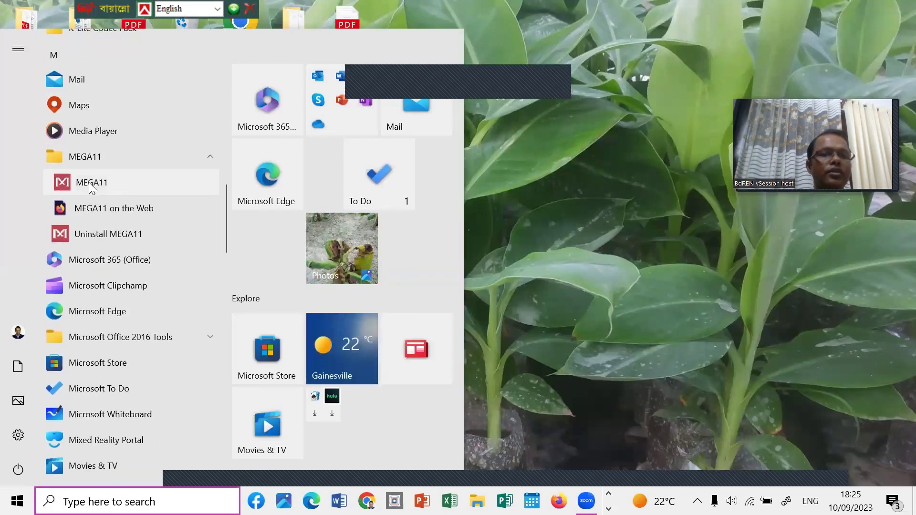
Launch MEGA11 and choose Align > Edit/Build Alignment.
left_click(88, 182)
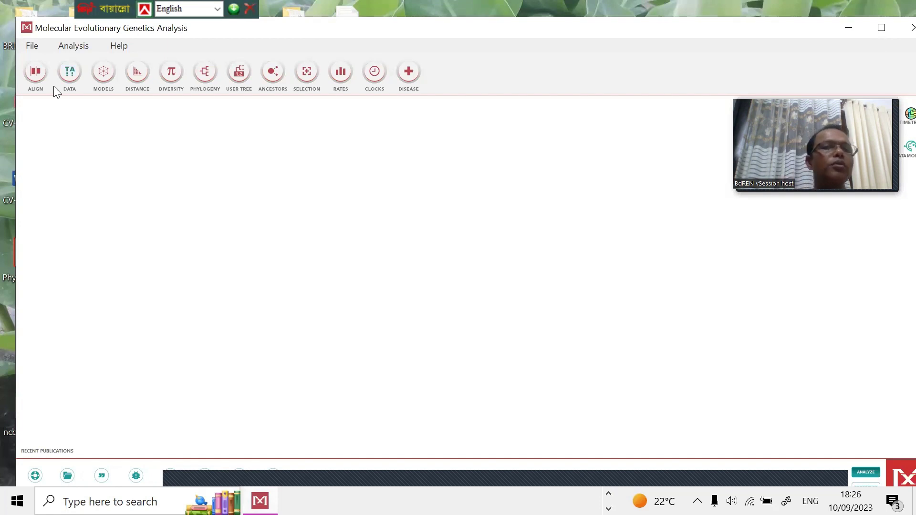
left_click(35, 73)
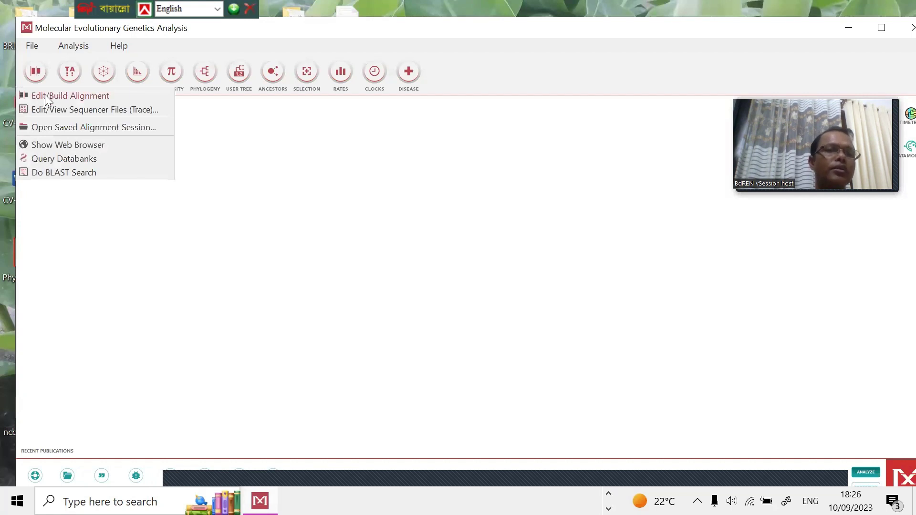
left_click(44, 95)
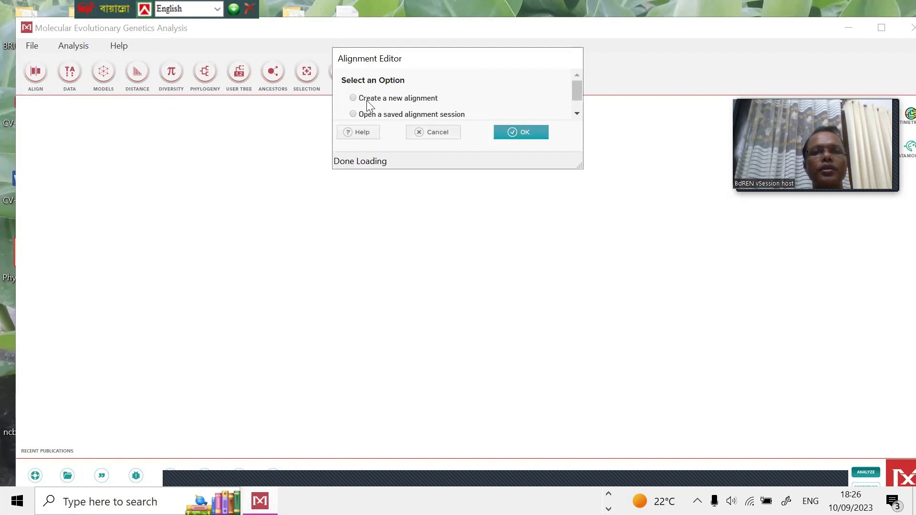
Create a new alignment and choose Protein as its data type.
left_click(354, 97)
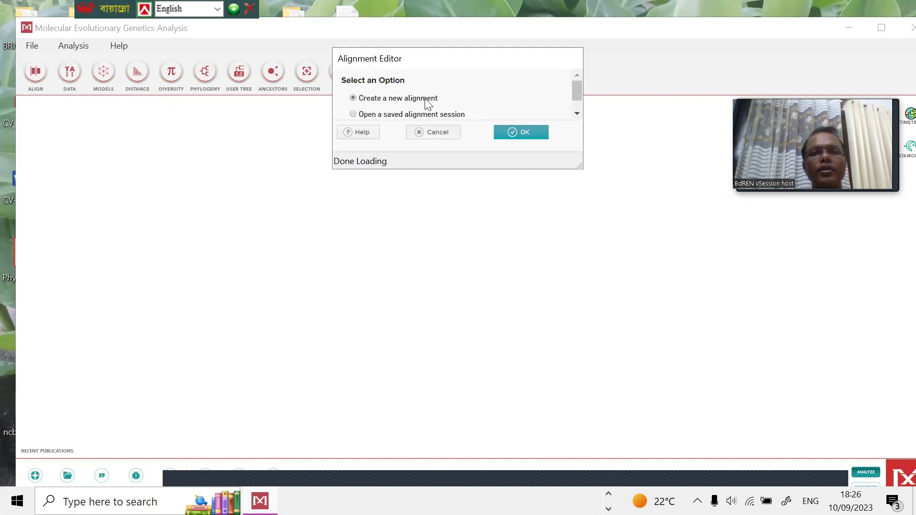
left_click(518, 135)
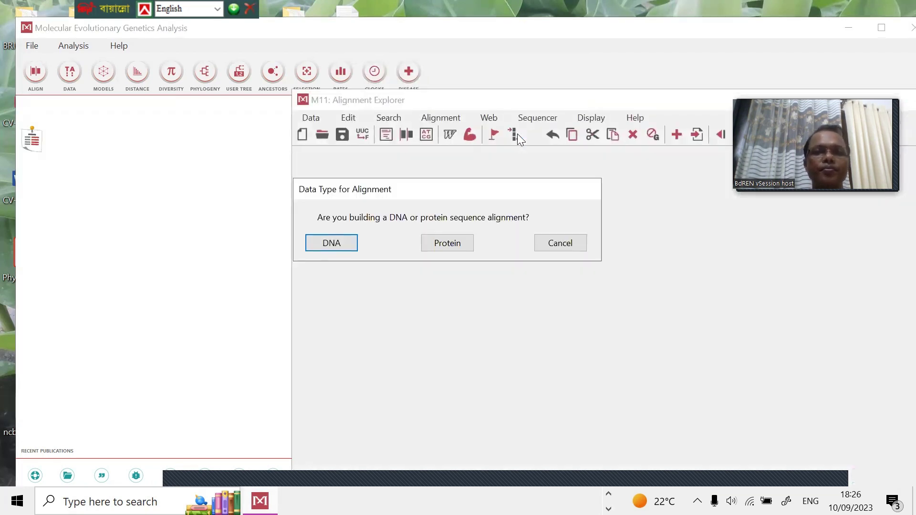
left_click(455, 241)
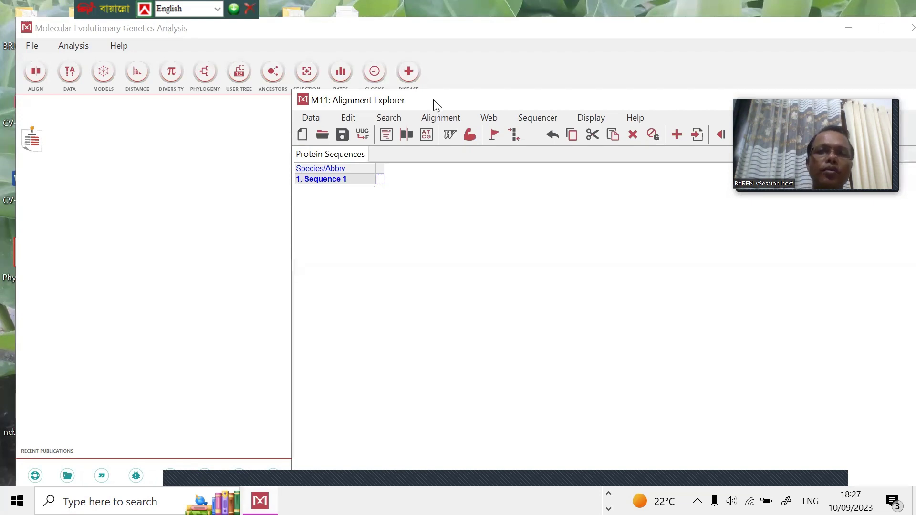
Minimize MEGA and browse to the Documents\MEGA X folder.
left_click(848, 26)
left_click(848, 25)
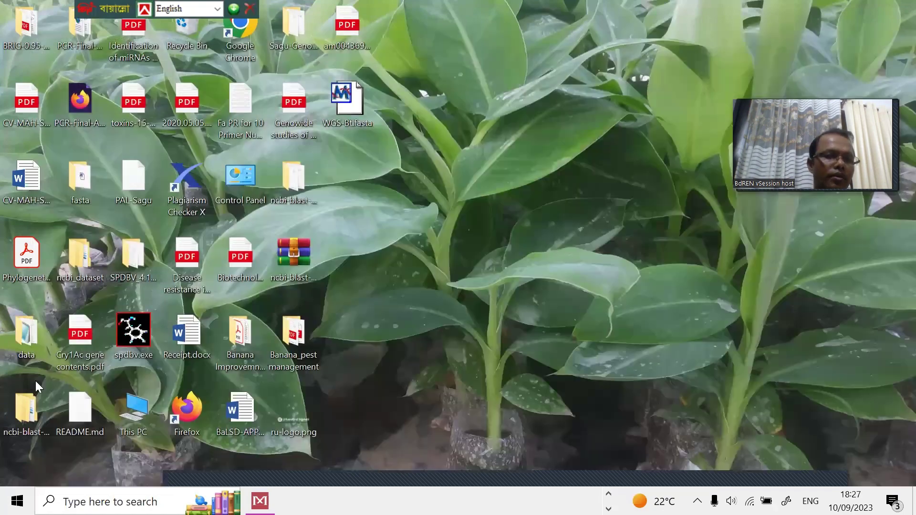
double_click(133, 410)
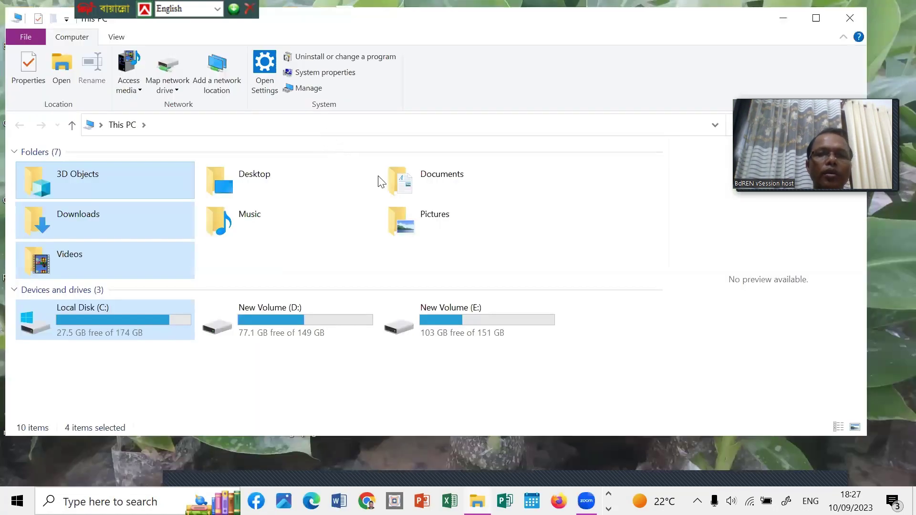
double_click(429, 190)
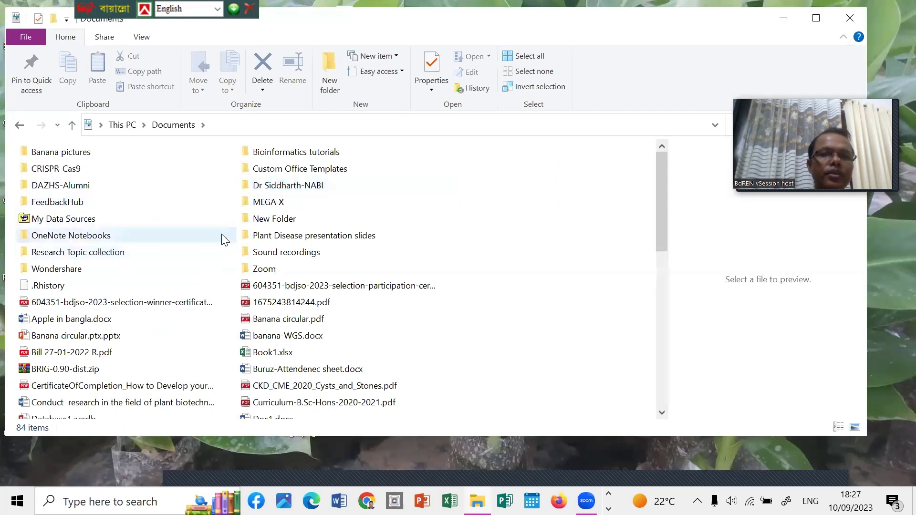
key("Right")
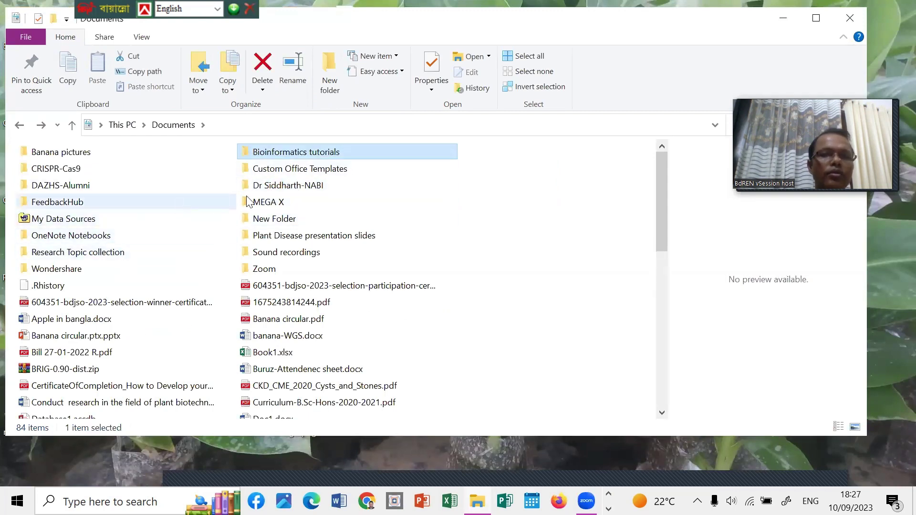
double_click(275, 206)
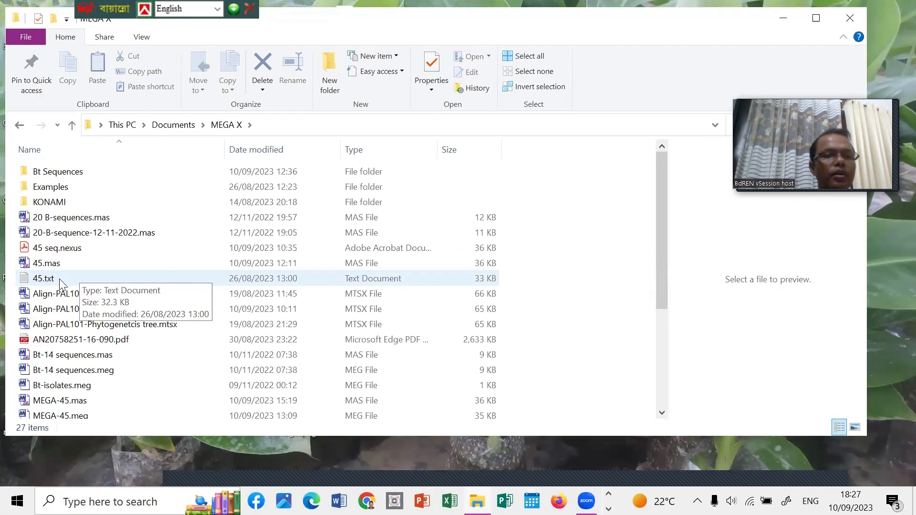
Open 45.txt in Notepad and select all its sequence text.
left_click(60, 280)
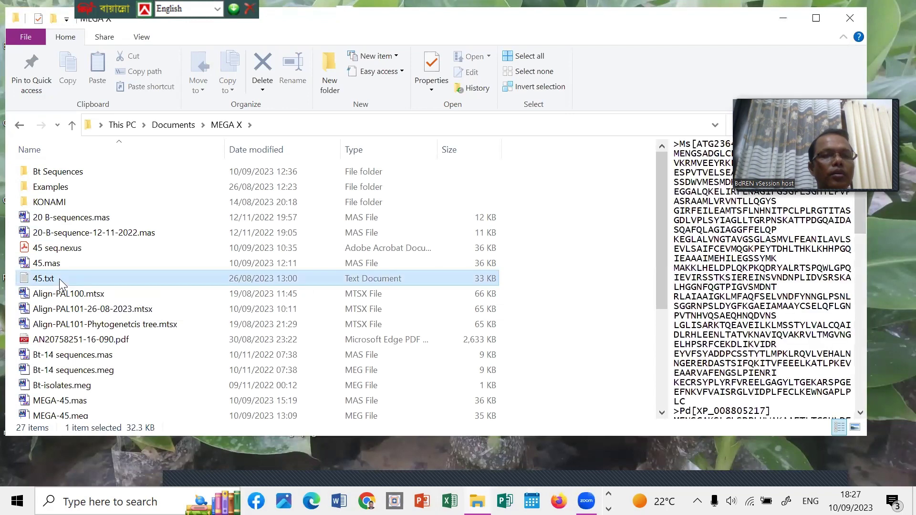
double_click(105, 280)
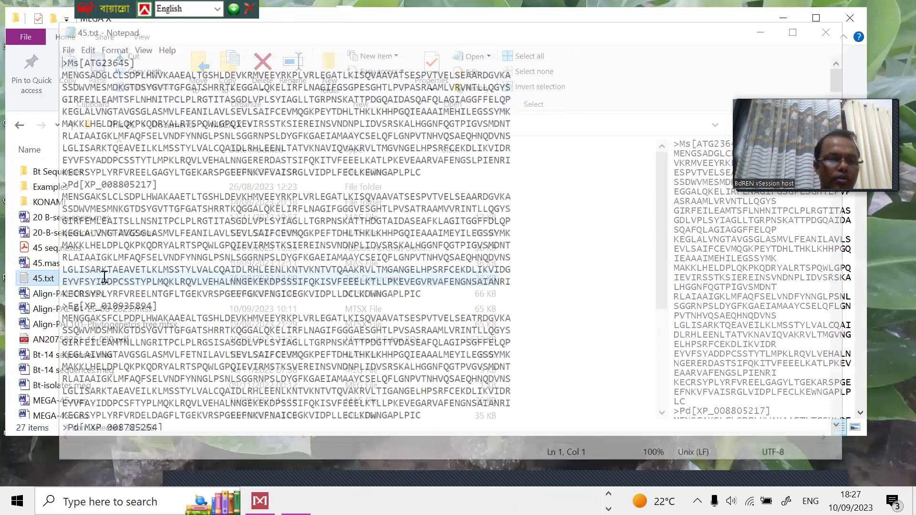
key("ctrl+a")
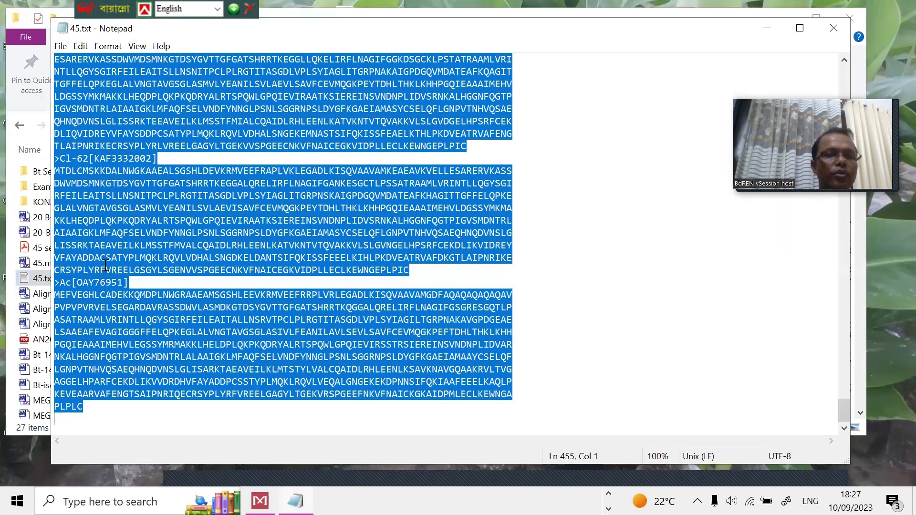
scroll(104, 265, "up", 1)
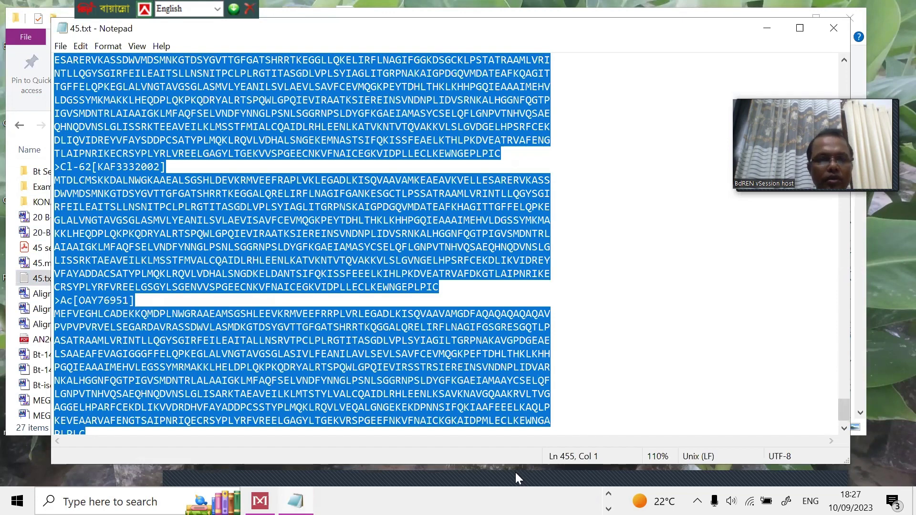
Paste the copied 45.txt sequences into the Alignment Explorer with Edit > Paste.
key("alt+Tab")
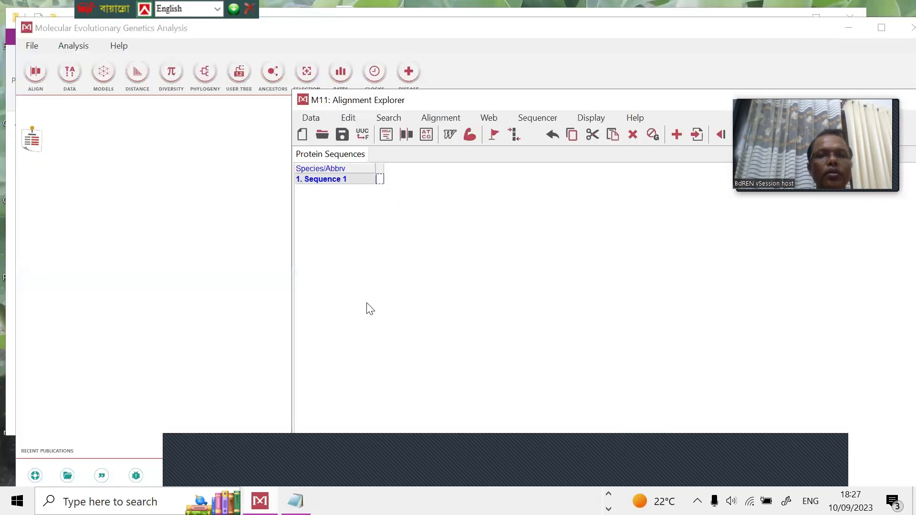
left_click(348, 117)
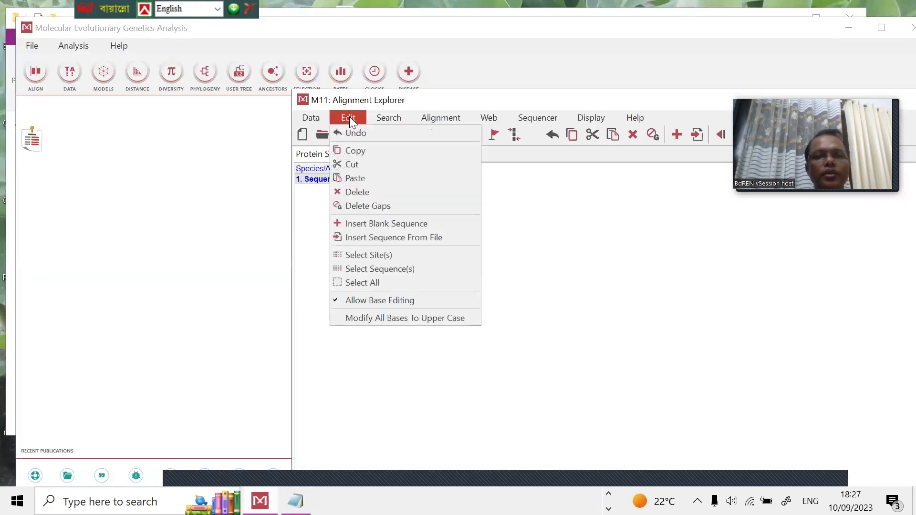
left_click(357, 178)
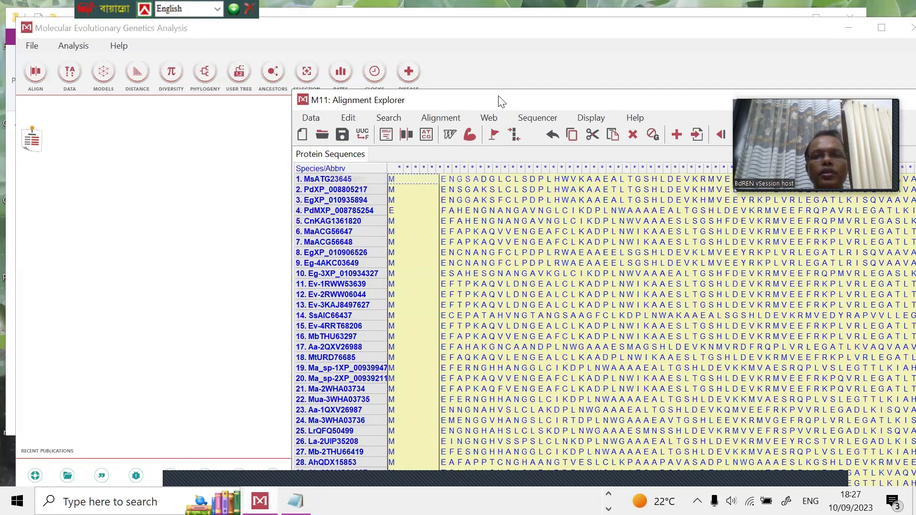
Maximize the Alignment Explorer and minimize the MEGA main window.
double_click(443, 101)
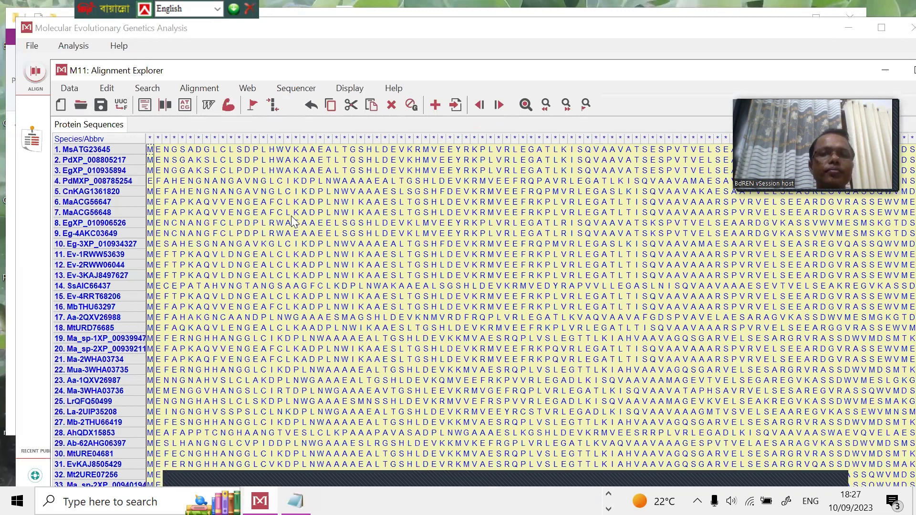
scroll(291, 217, "down", 1)
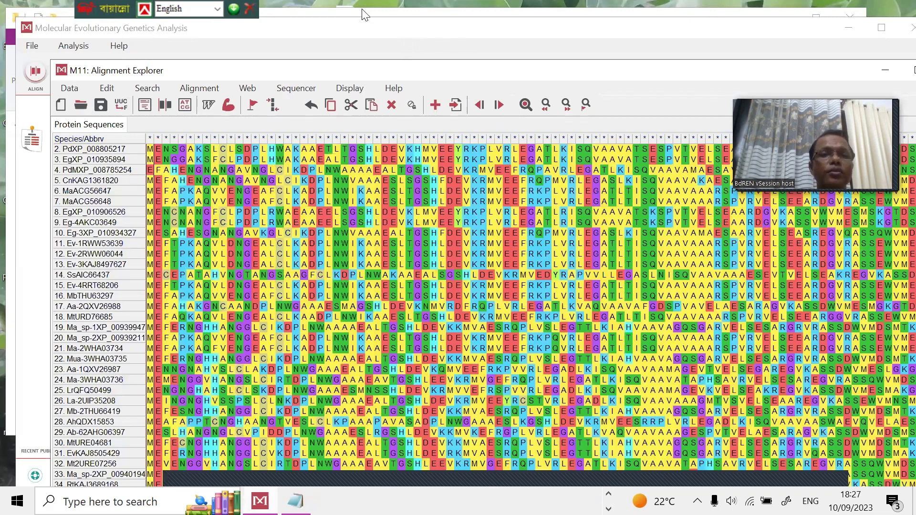
left_click_drag(403, 29, 420, 10)
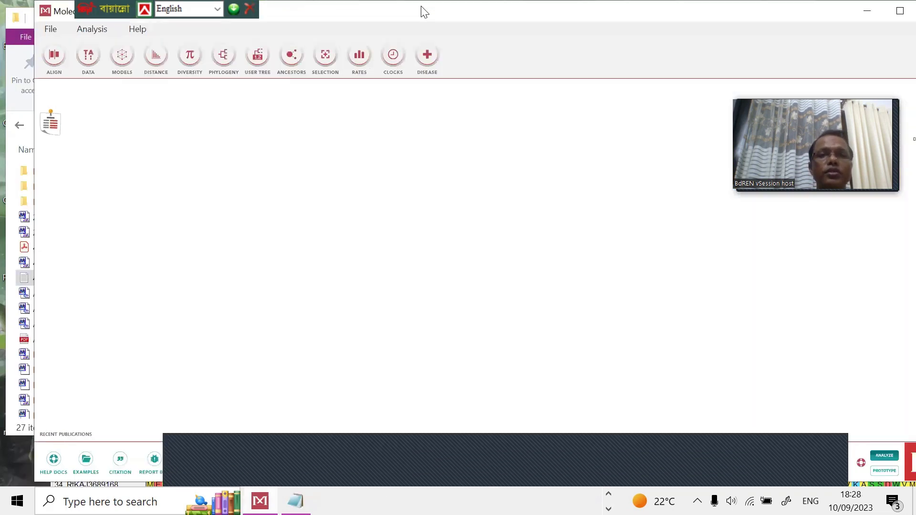
left_click(859, 10)
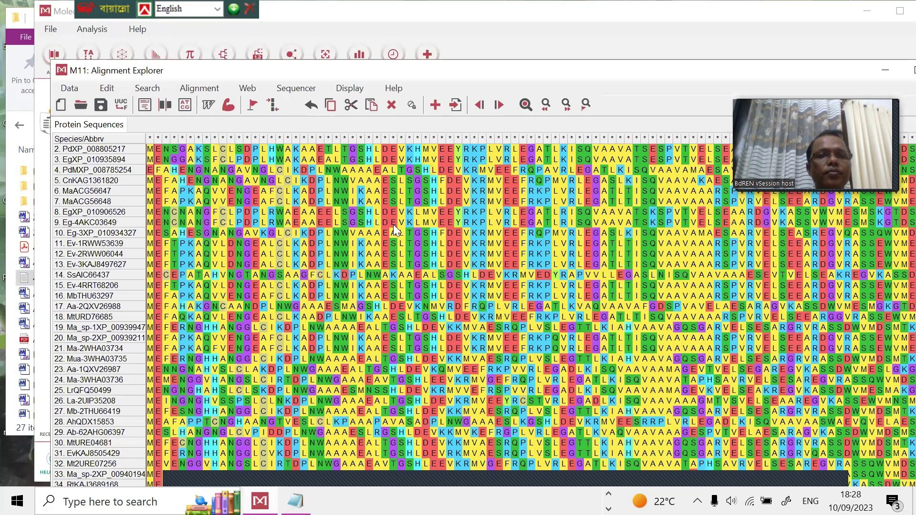
Select all sequences, run MUSCLE with default options, and dismiss the empty Sequence 1 notice.
left_click(108, 91)
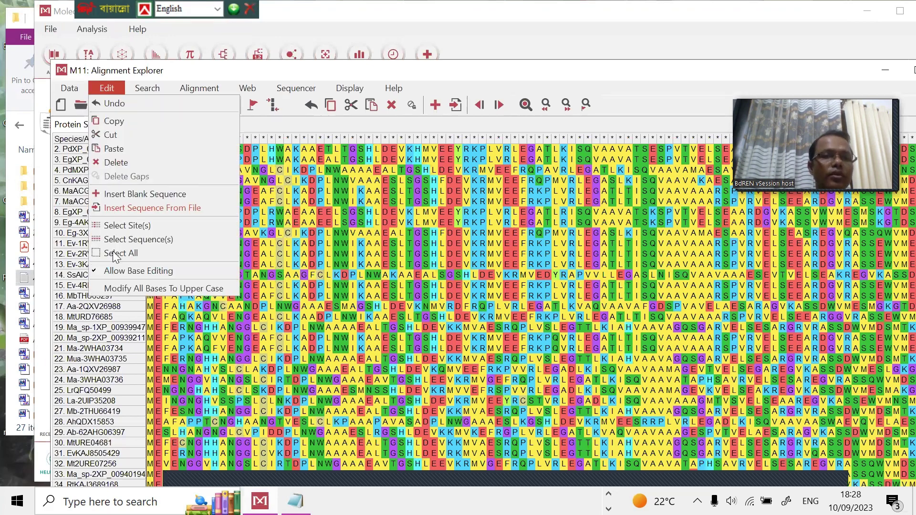
left_click(115, 253)
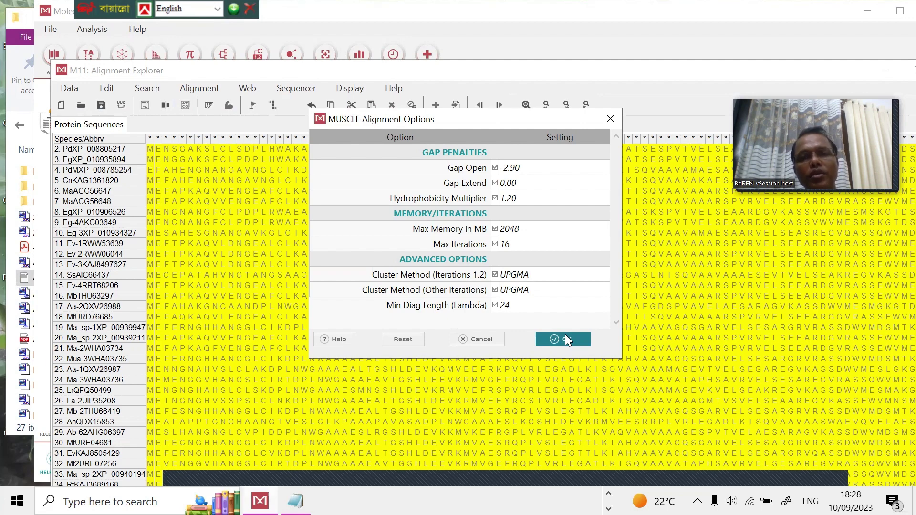
left_click(565, 339)
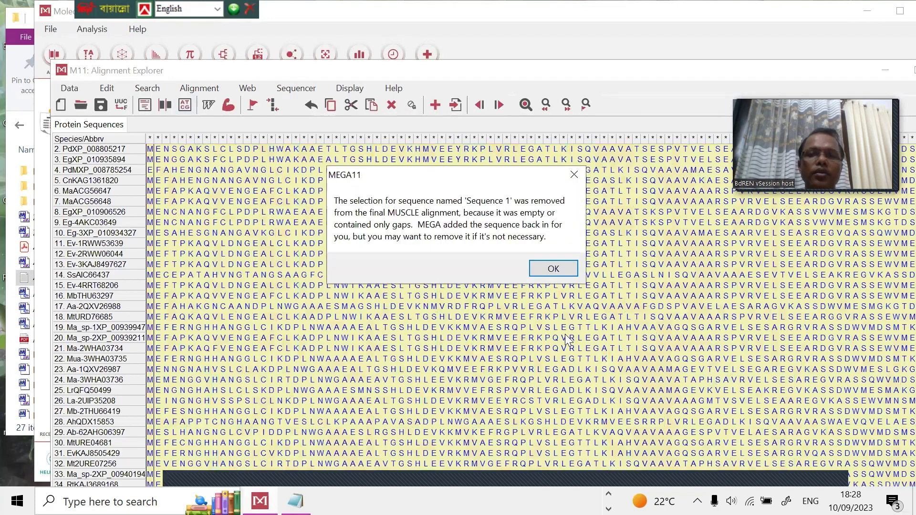
left_click(552, 268)
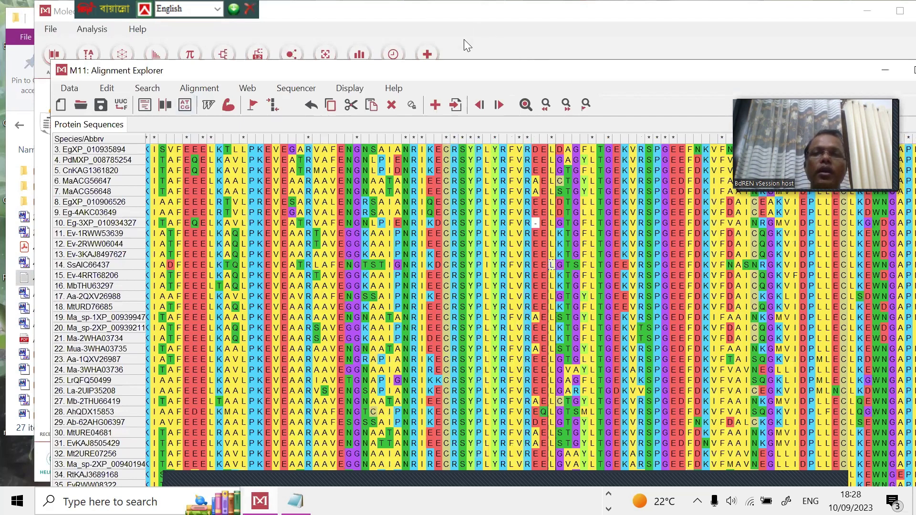
Select the first block of mostly-gap columns and cut them.
scroll(425, 76, "down", 1)
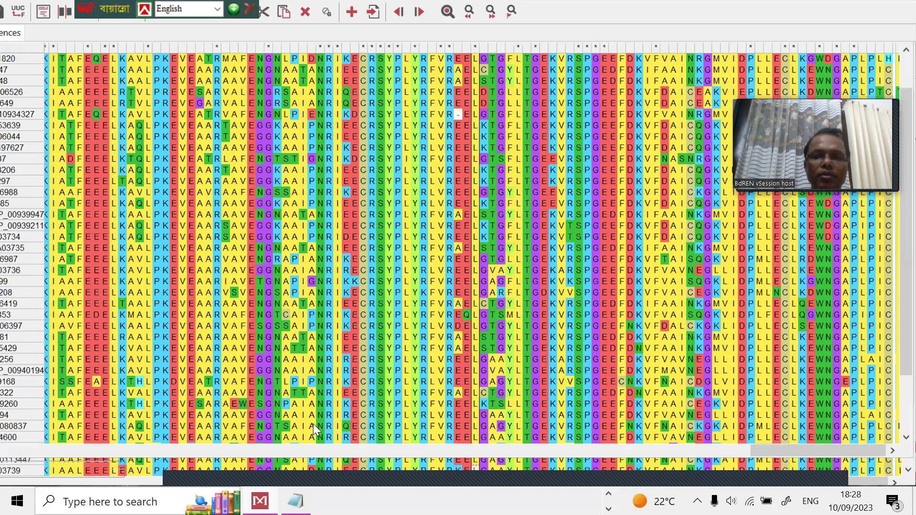
left_click(172, 451)
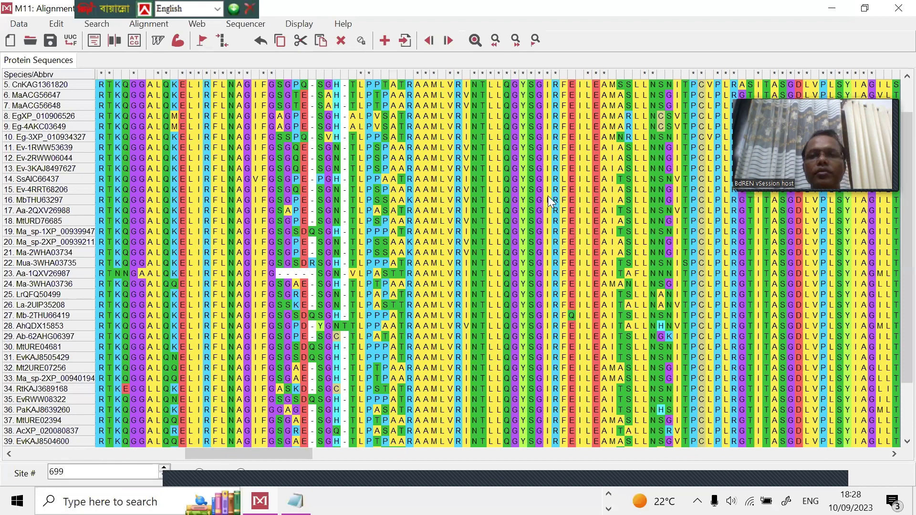
left_click_drag(220, 455, 293, 449)
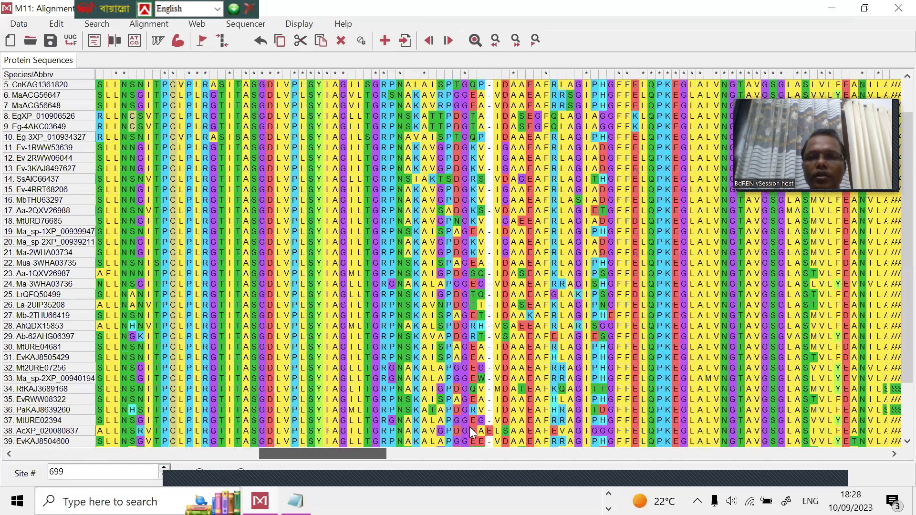
scroll(228, 437, "left", 3)
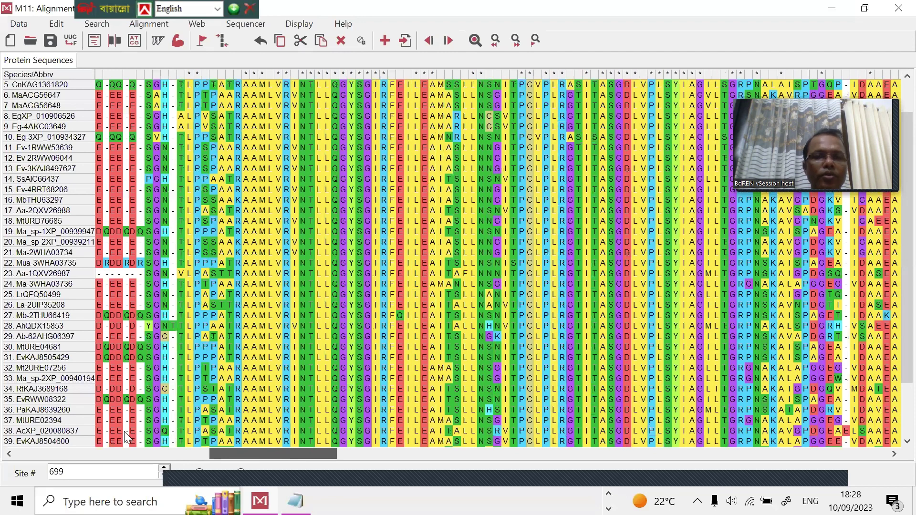
scroll(253, 96, "left", 7)
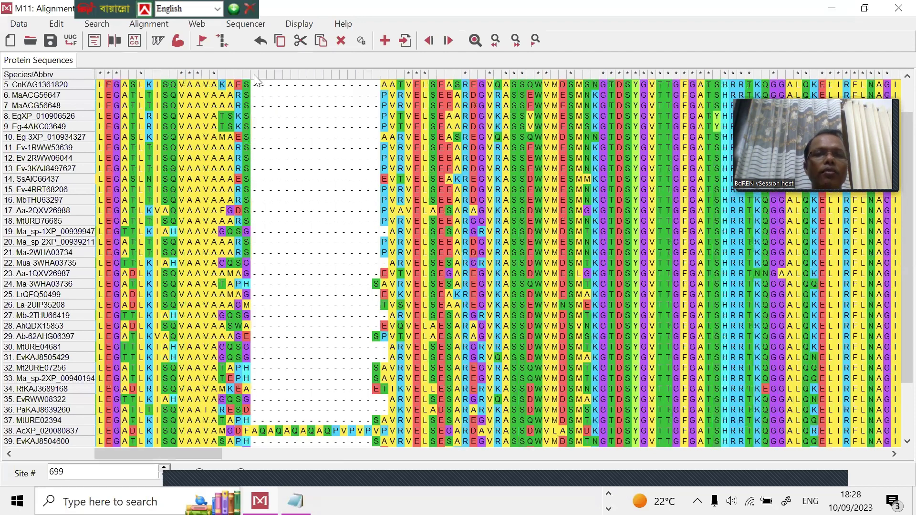
left_click_drag(373, 77, 380, 76)
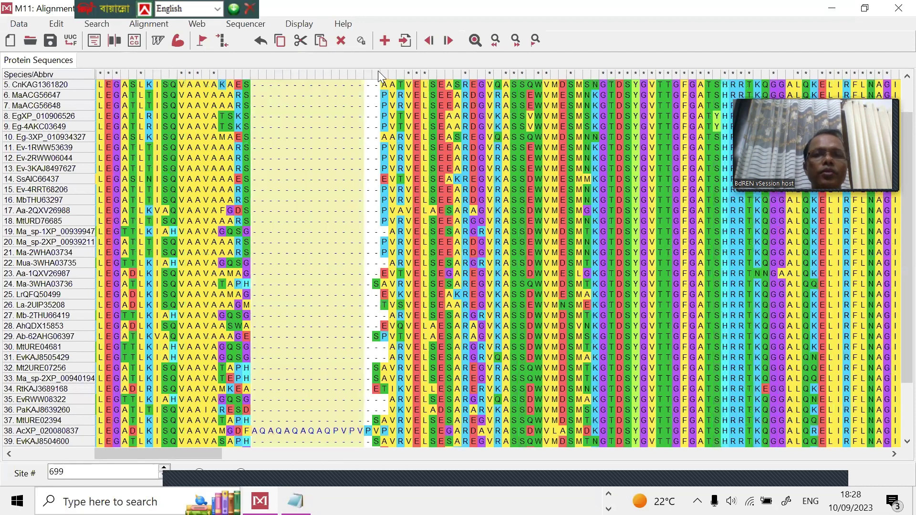
left_click(301, 40)
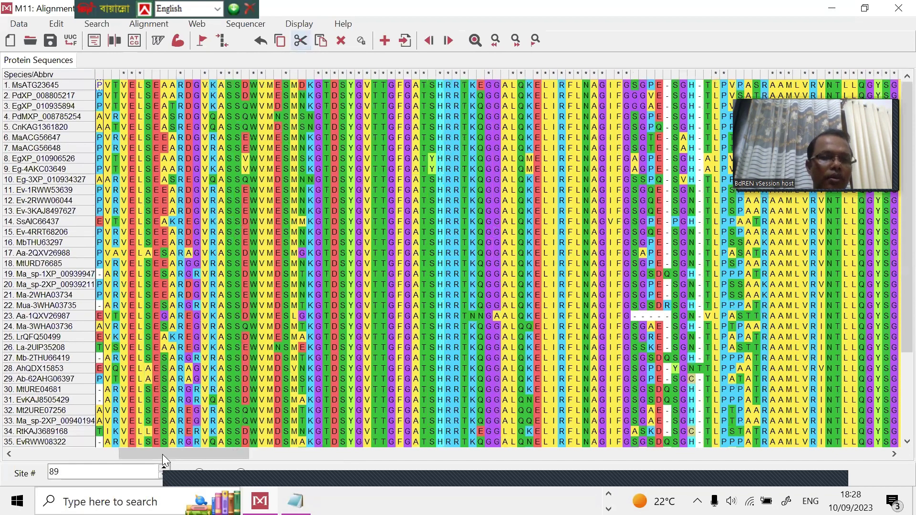
Reselect the gap-filled columns up to just before the conserved D column and cut them.
scroll(122, 454, "down", 2)
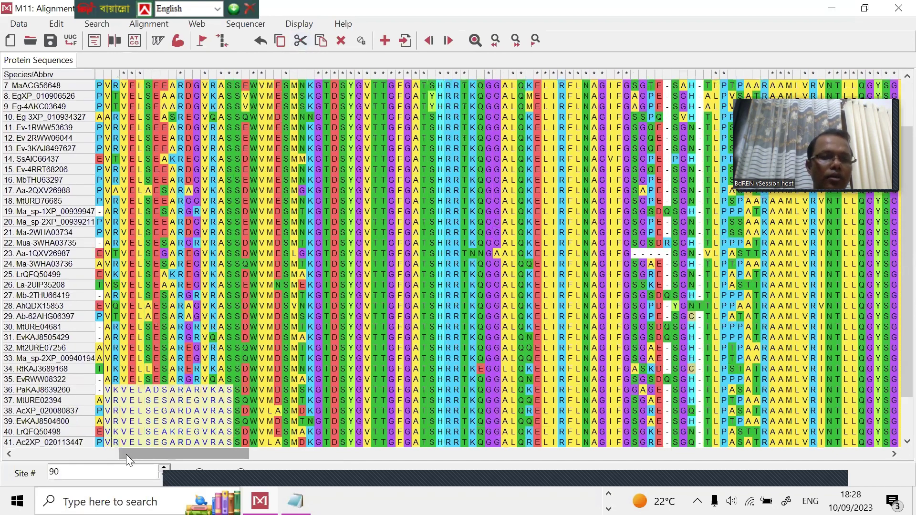
left_click(8, 454)
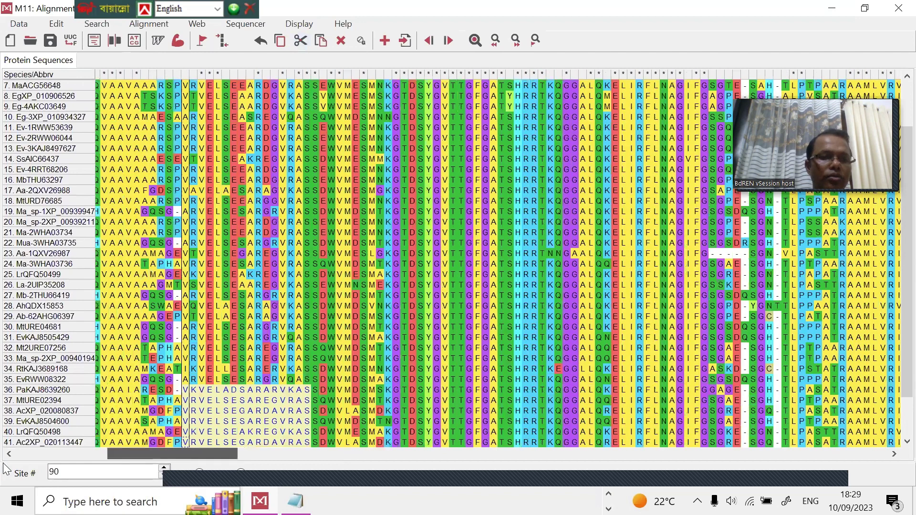
left_click(48, 454)
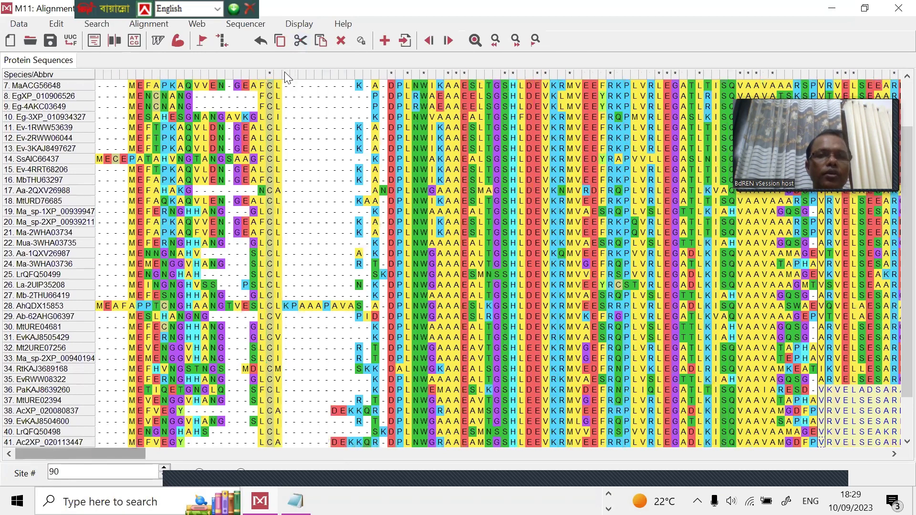
left_click(372, 78)
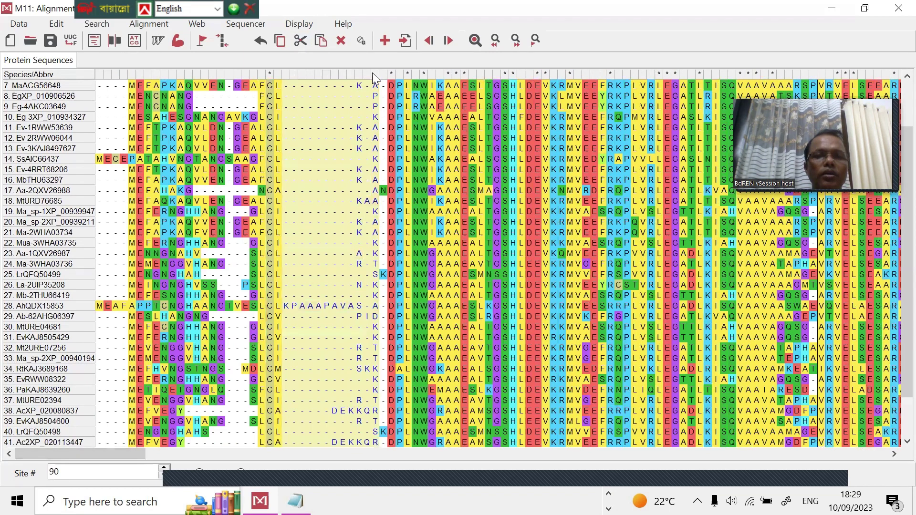
left_click_drag(373, 76, 389, 77)
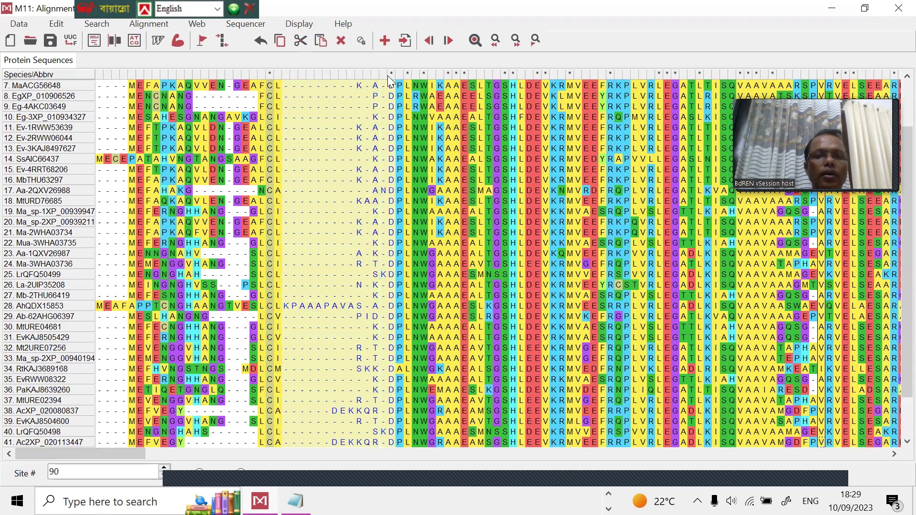
left_click(381, 81)
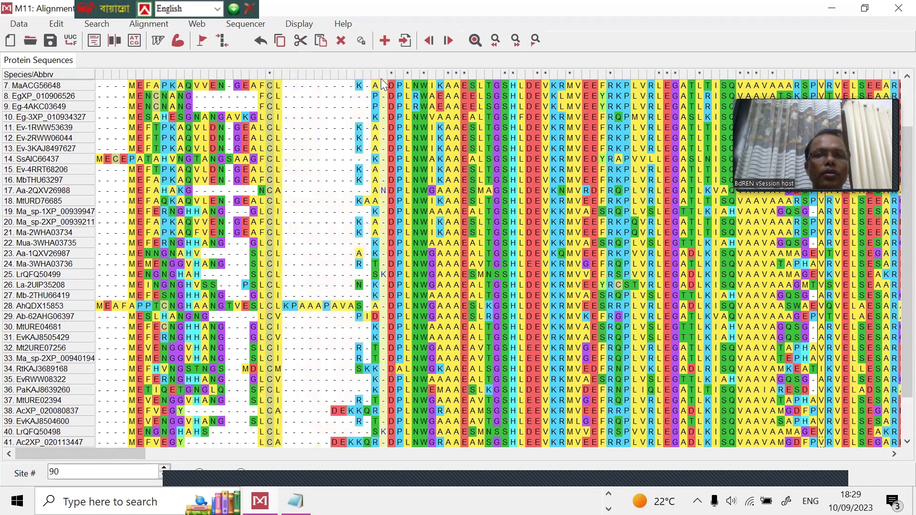
left_click(294, 77)
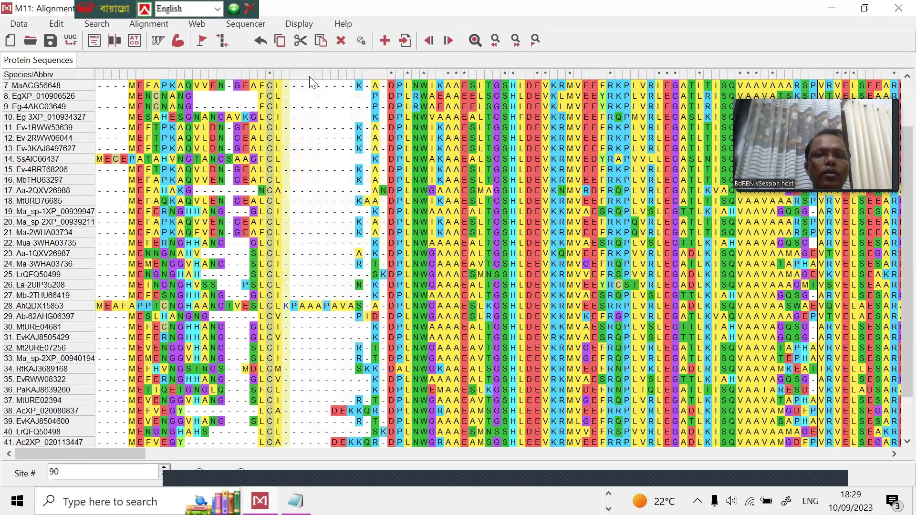
left_click_drag(312, 82, 388, 83)
left_click(304, 41)
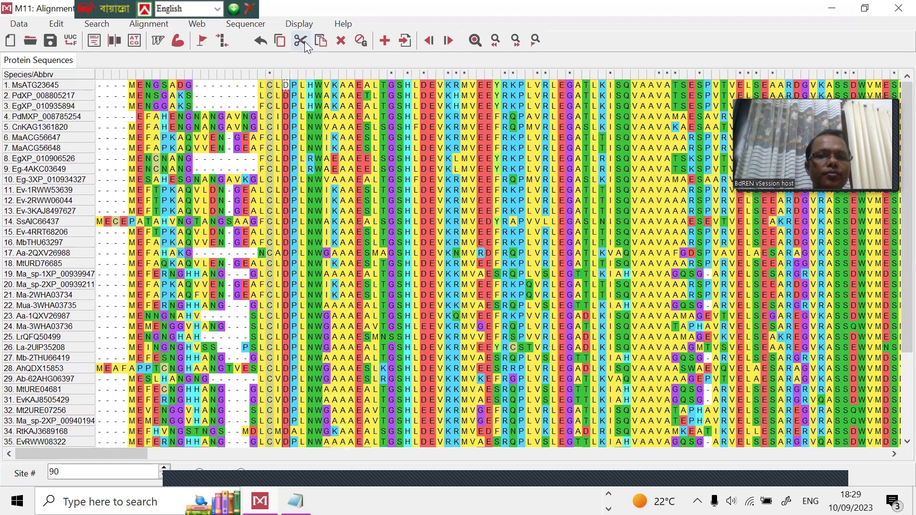
Select alignment sites 1–4 and cut them.
left_click(99, 84, "shift")
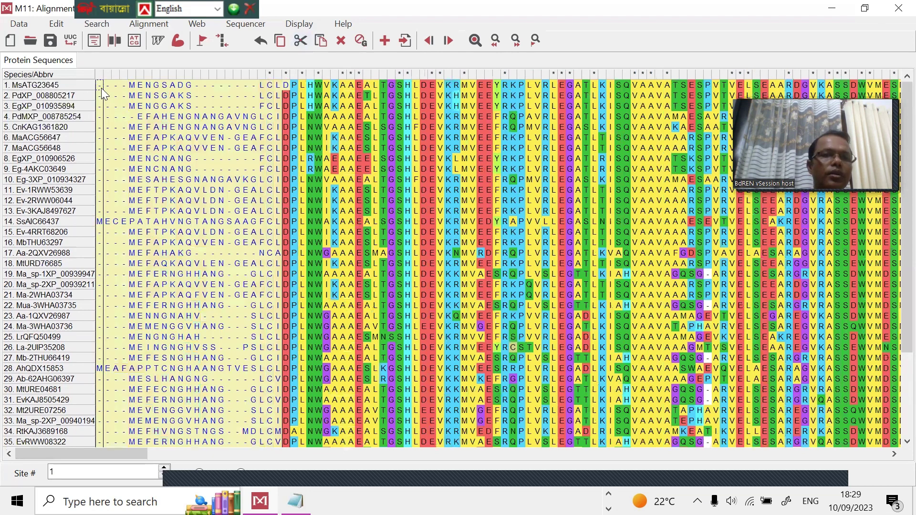
left_click(133, 84, "shift")
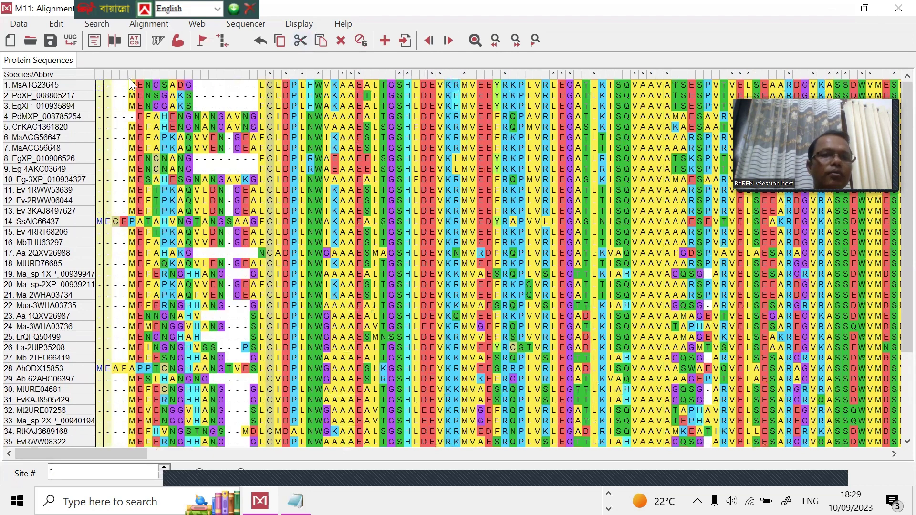
left_click(300, 40)
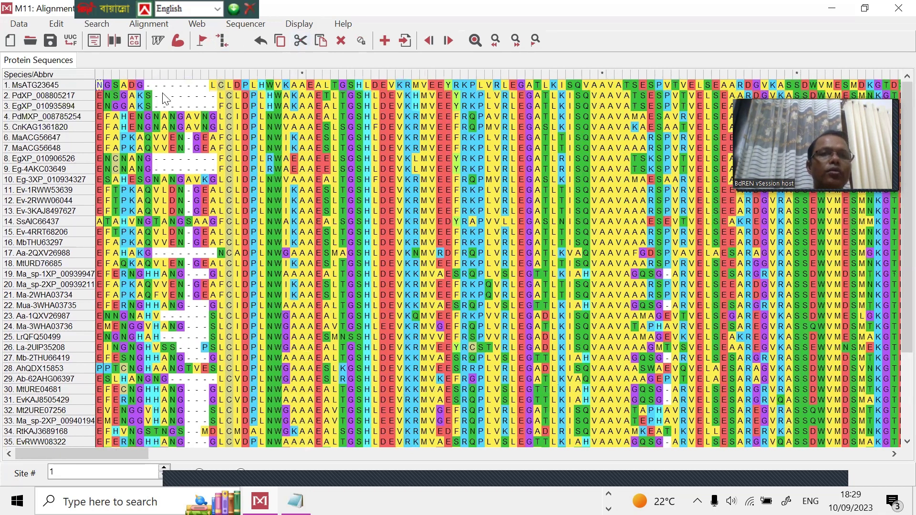
left_click(254, 252)
Realign all sequences with MUSCLE at default settings and dismiss the notice.
left_click(151, 26)
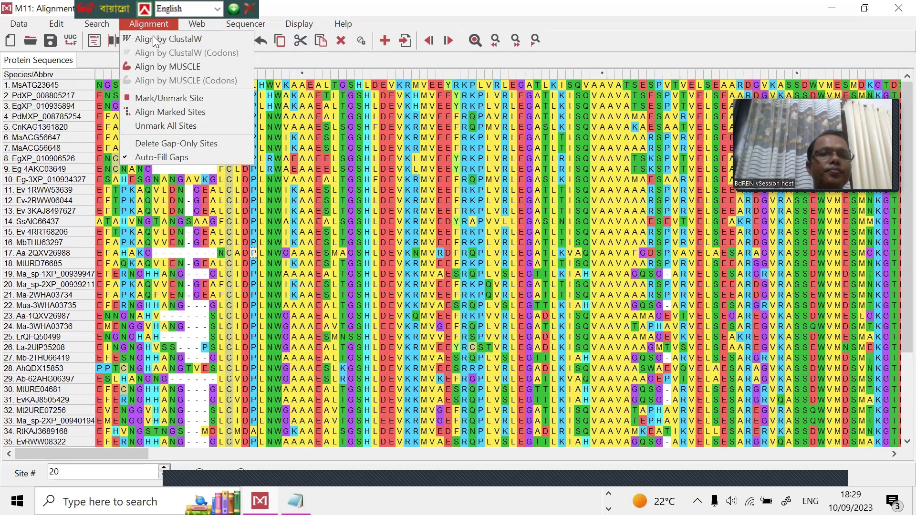
left_click(158, 63)
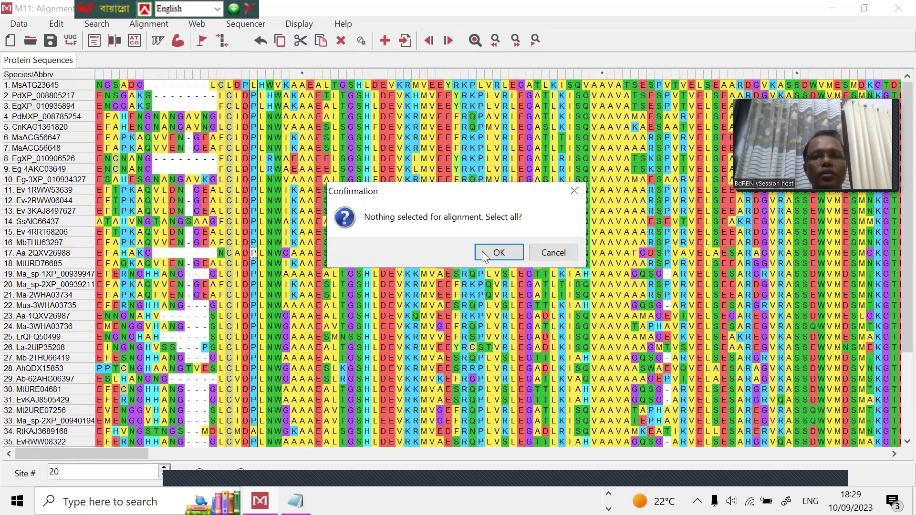
left_click(484, 254)
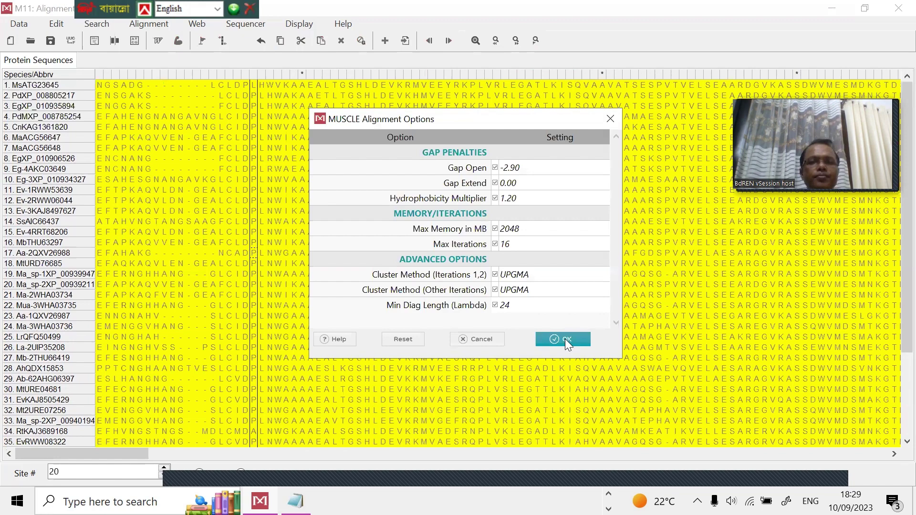
left_click(565, 339)
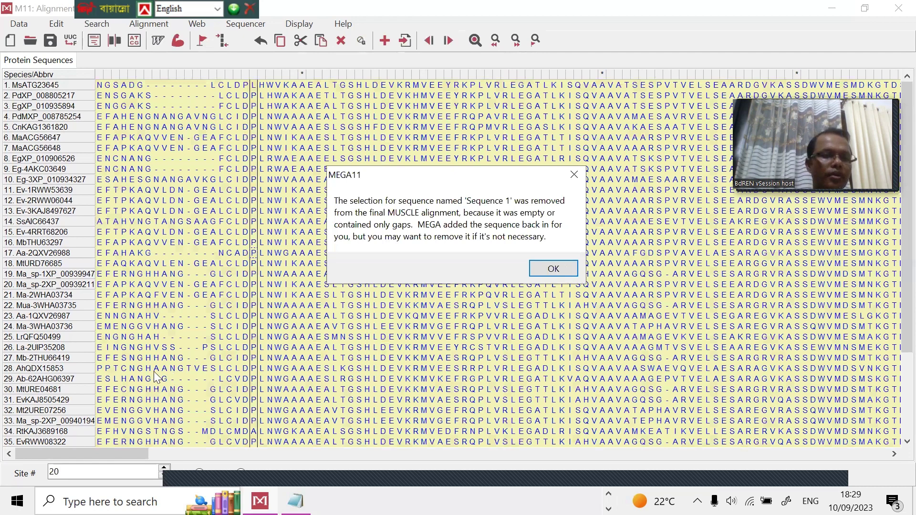
key("Return")
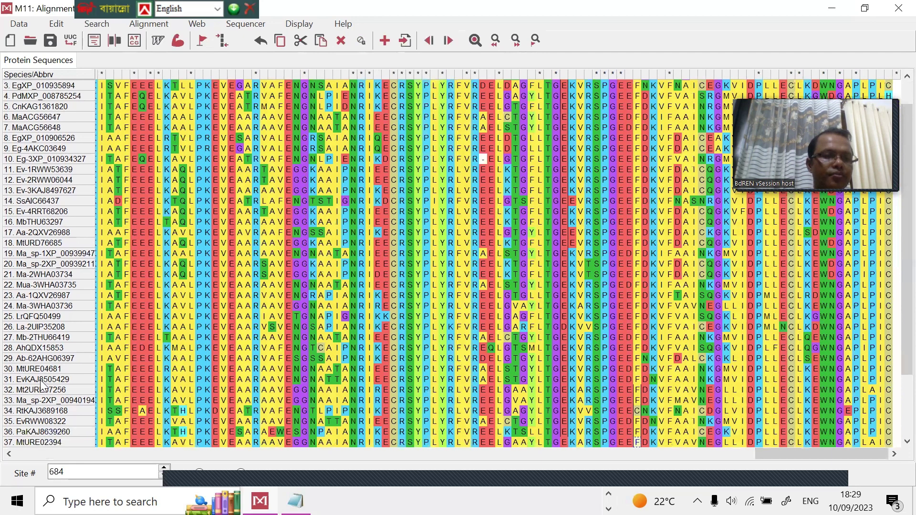
Delete the empty Sequence 1 row, leaving 45 sequences.
scroll(42, 384, "down", 3)
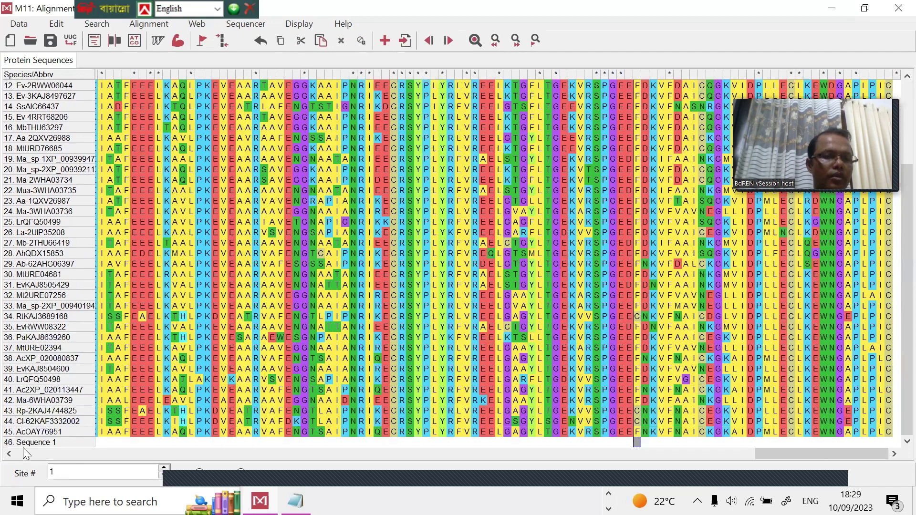
right_click(26, 446)
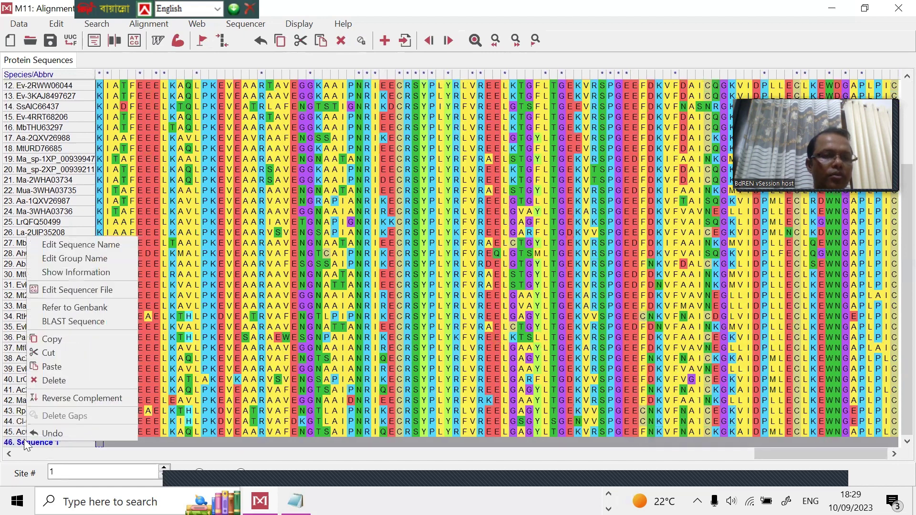
left_click(43, 356)
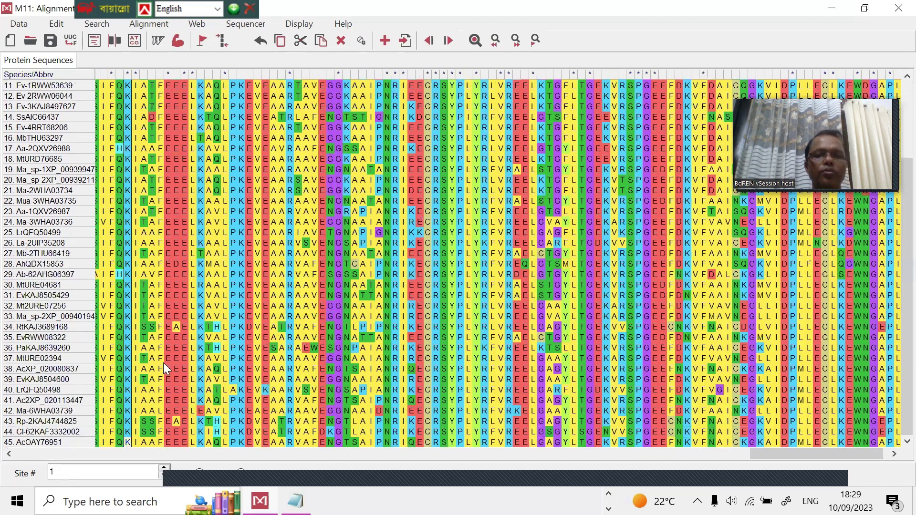
key("Left")
key("Right")
key("Right")
key("Right")
key("Right")
key("Right")
key("Right")
key("Right")
key("Right")
key("Right")
key("Right")
key("Right")
key("Right")
key("Right")
key("Right")
key("Right")
key("Right")
key("Right")
key("Right")
key("Right")
key("Right")
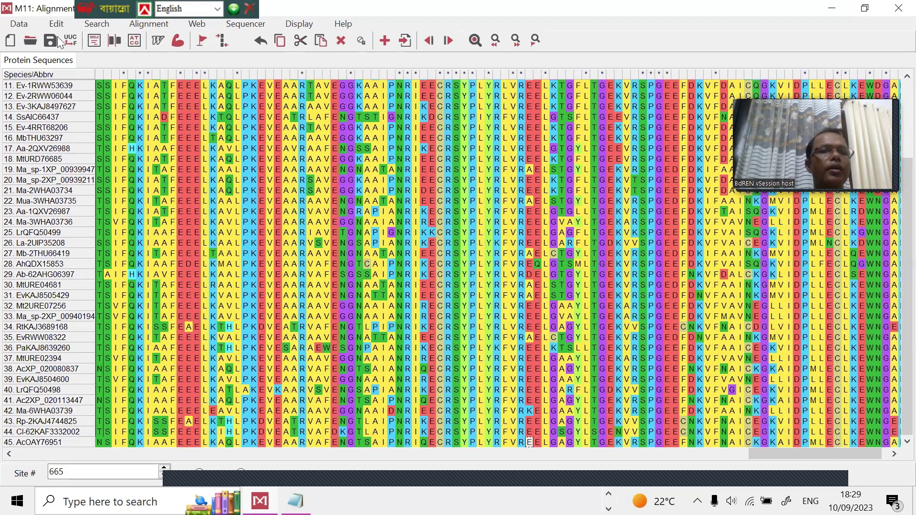
Export the alignment in MEGA format as MEGA-45.meg with data title Mega-45.
left_click(27, 28)
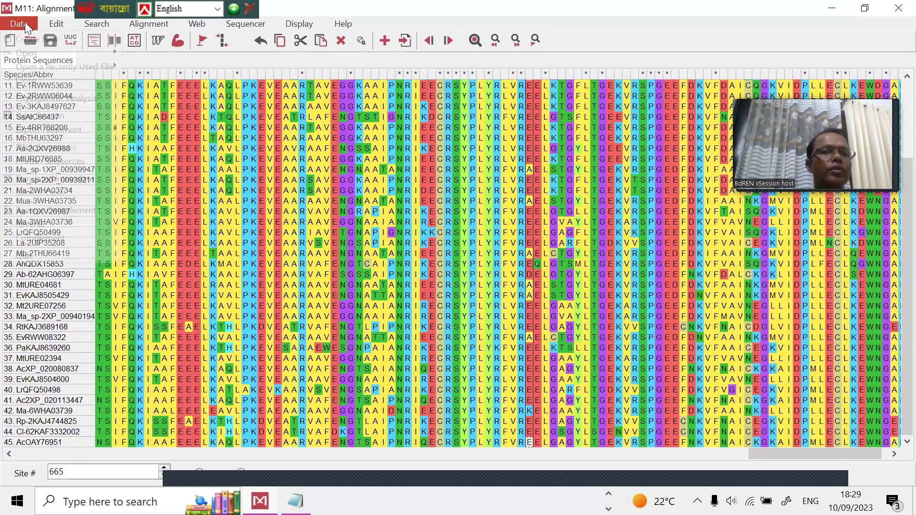
mouse_move(47, 130)
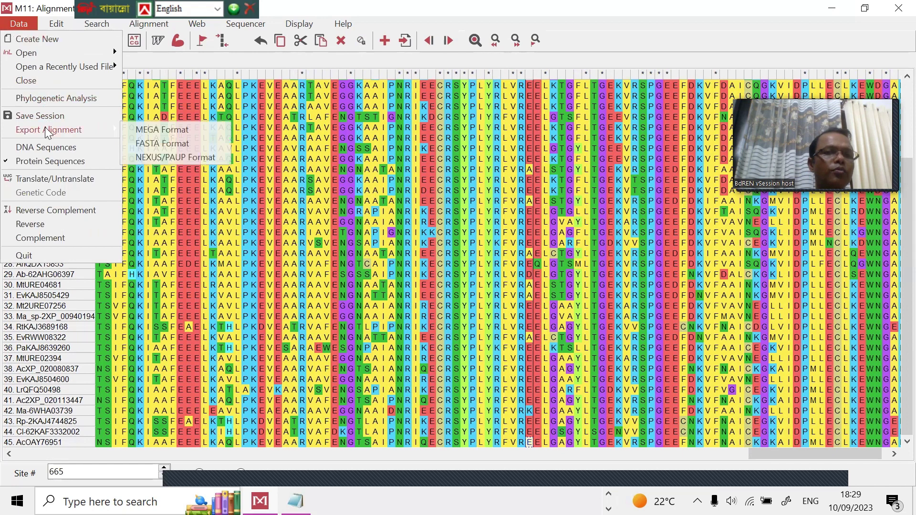
left_click(164, 129)
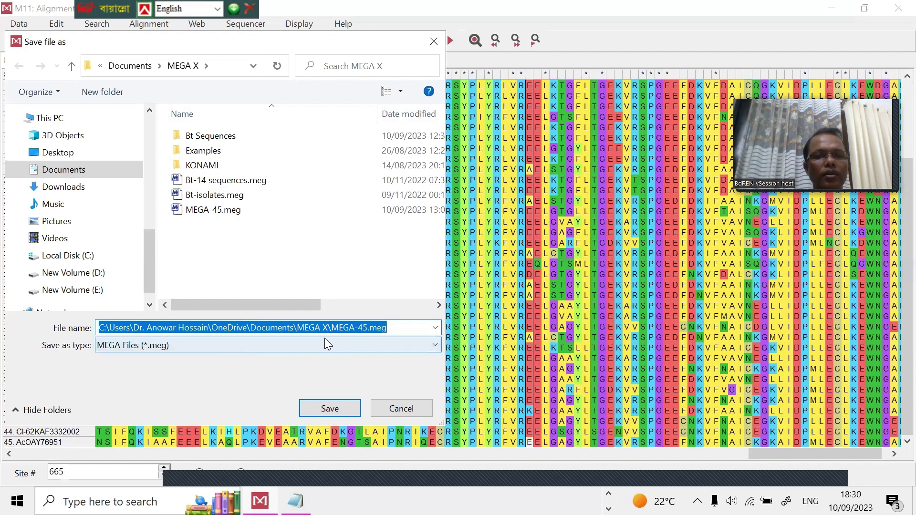
left_click(336, 408)
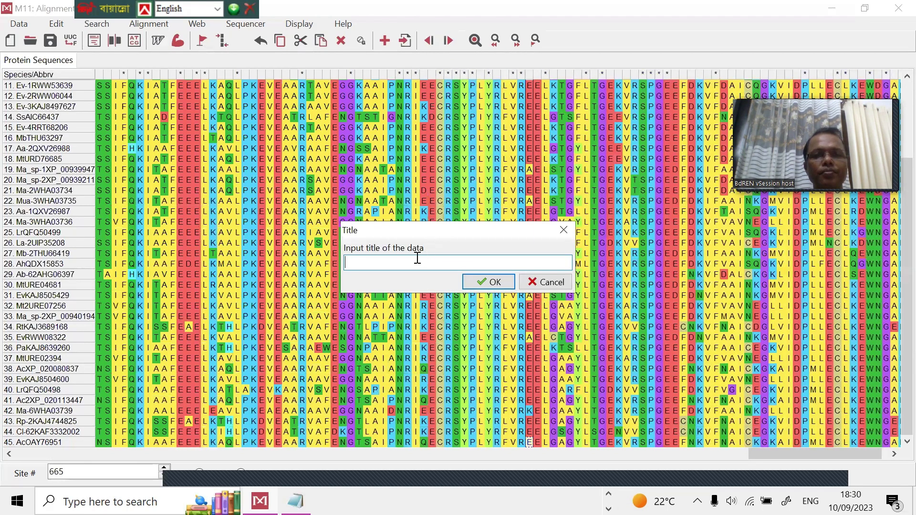
type("Mega")
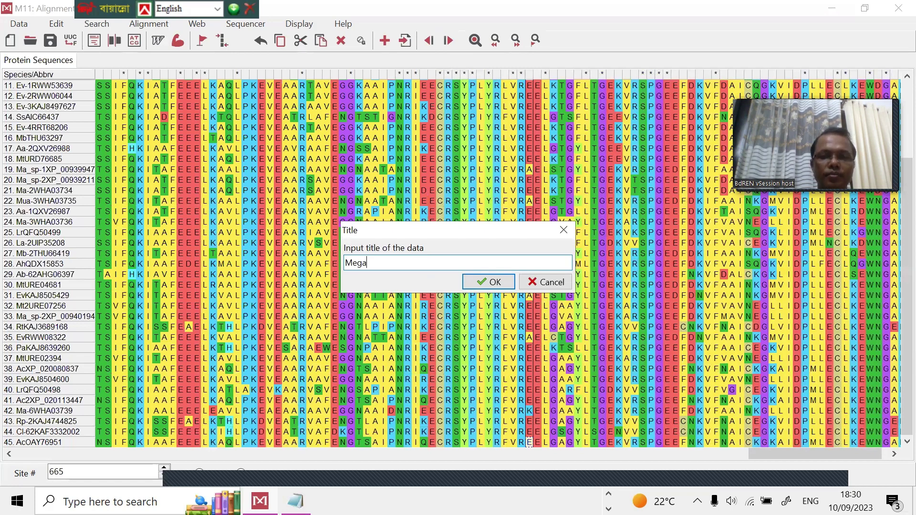
type("-46")
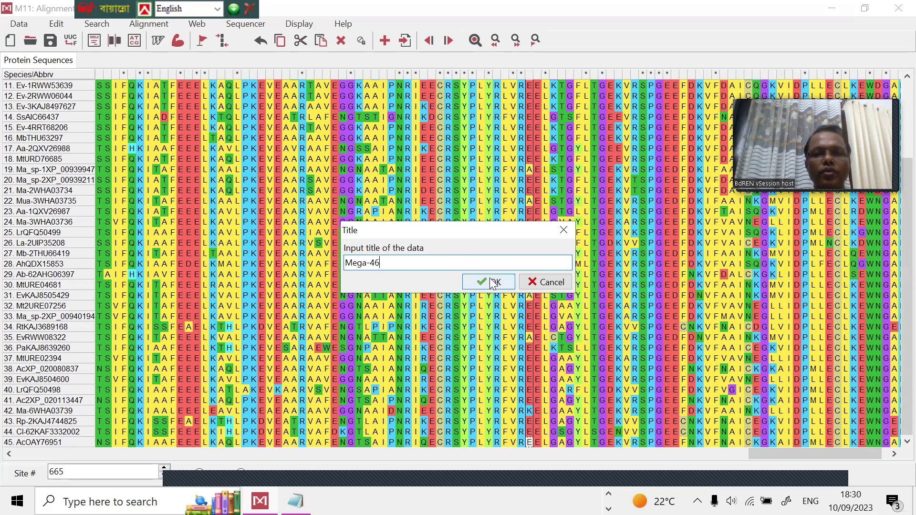
key("BackSpace")
type("5")
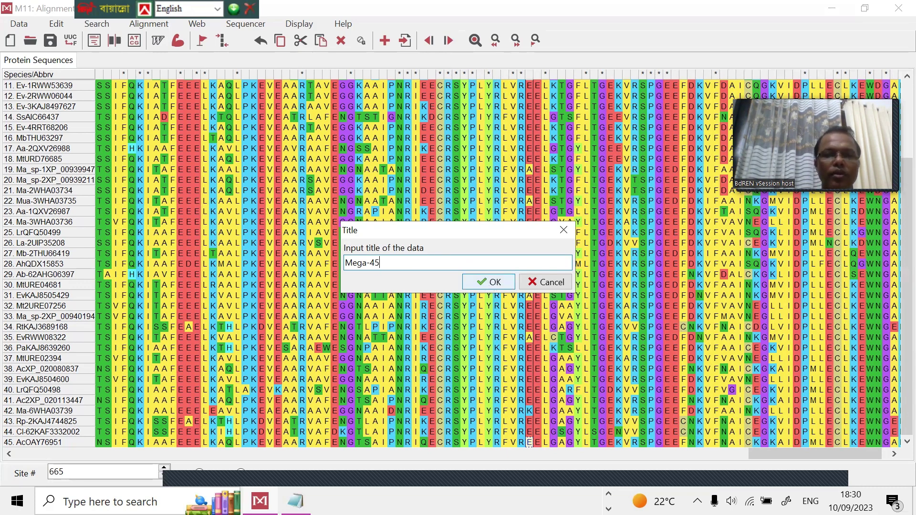
left_click(497, 283)
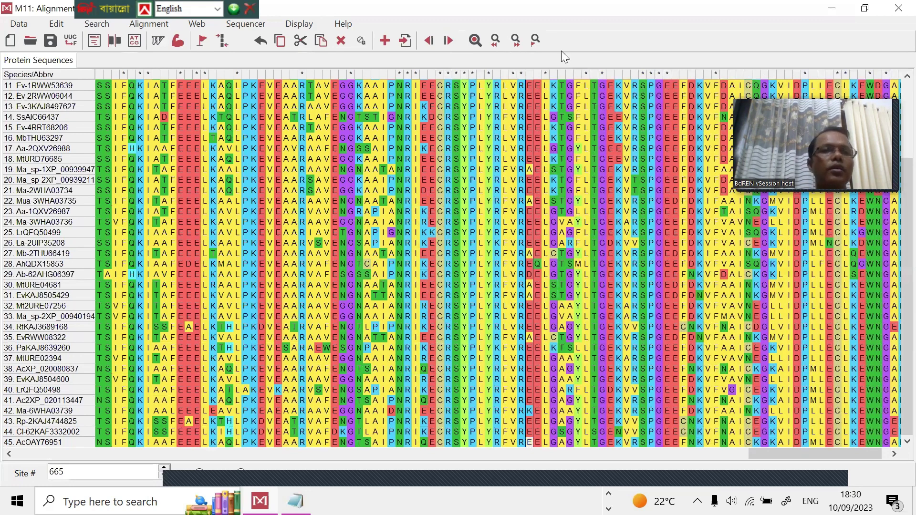
Run Construct UPGMA on MEGA-45.meg with 1000 bootstrap replicates, Poisson model and pairwise deletion.
left_click(897, 9)
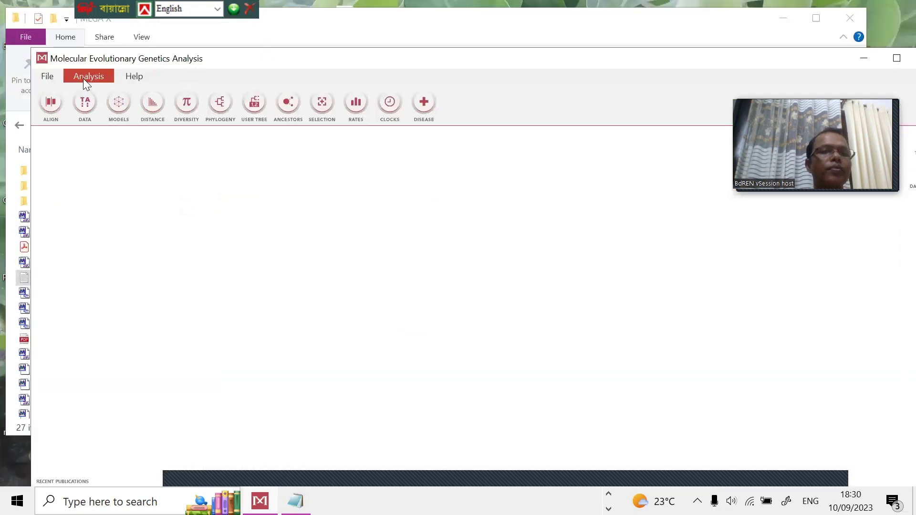
left_click(83, 78)
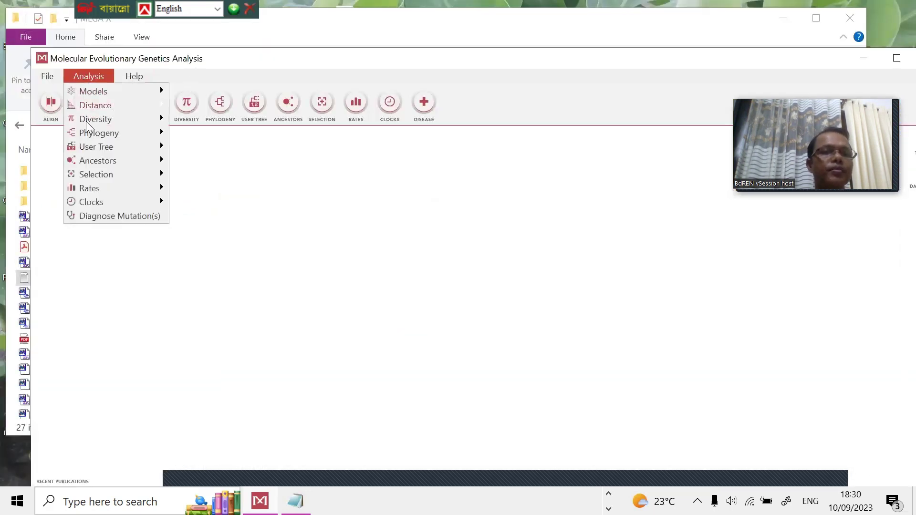
mouse_move(89, 132)
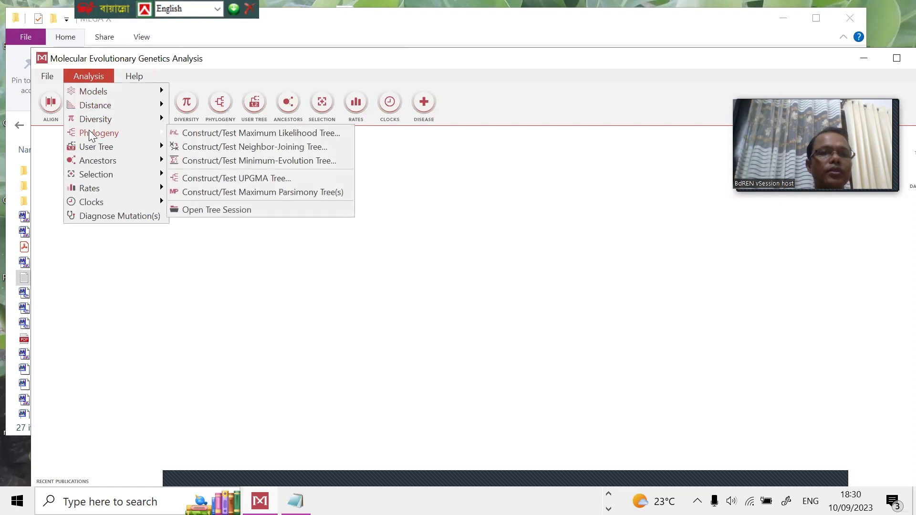
left_click(217, 179)
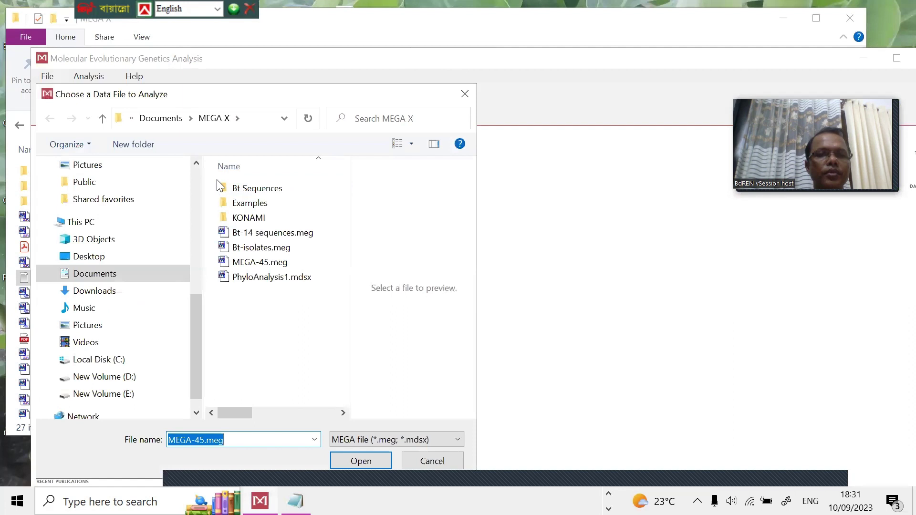
left_click(254, 262)
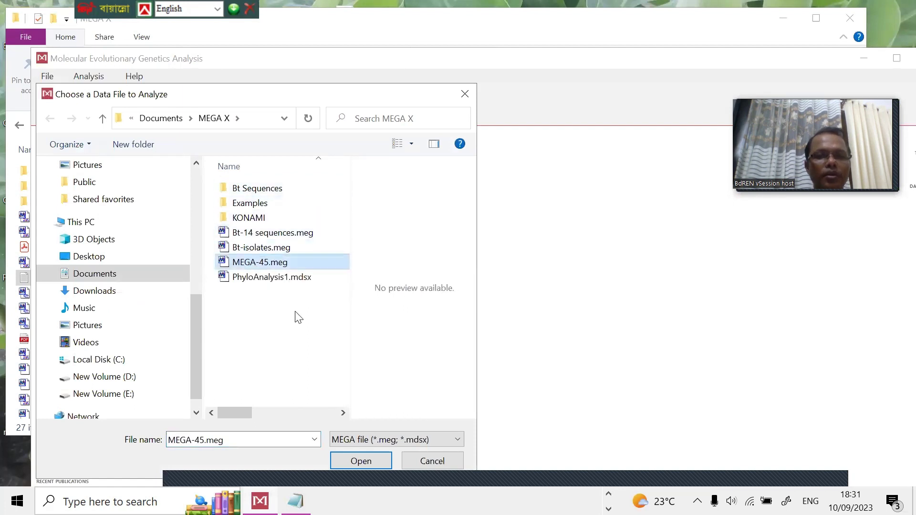
left_click(373, 459)
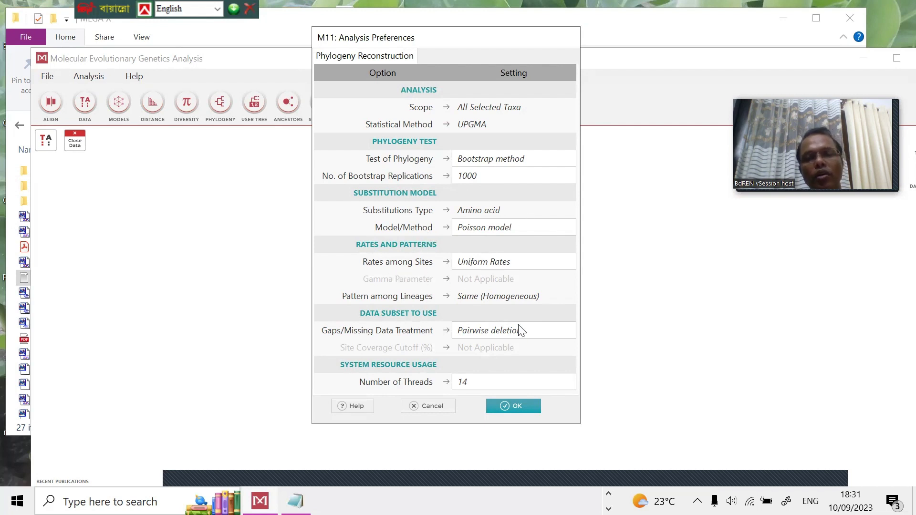
left_click(511, 405)
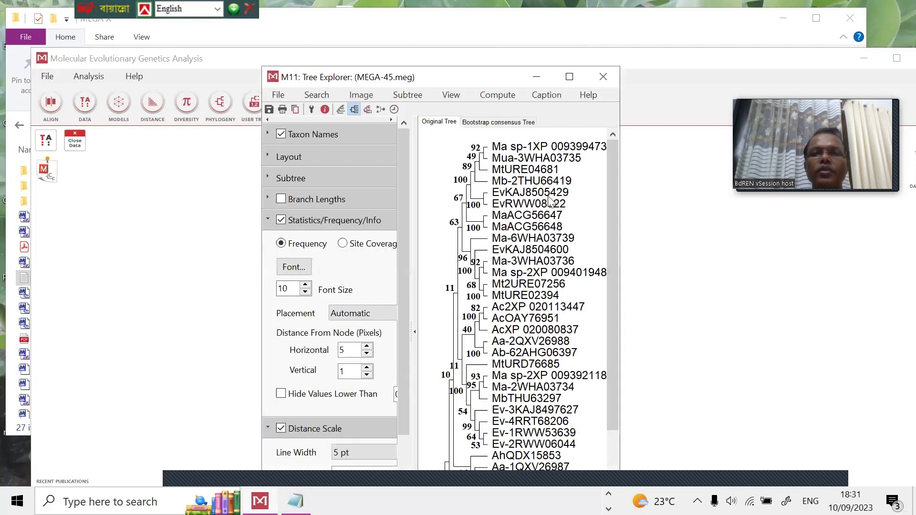
Enlarge the Tree Explorer window and switch the UPGMA tree to View > Tree/Branch Style > Circle.
left_click_drag(452, 80, 281, 40)
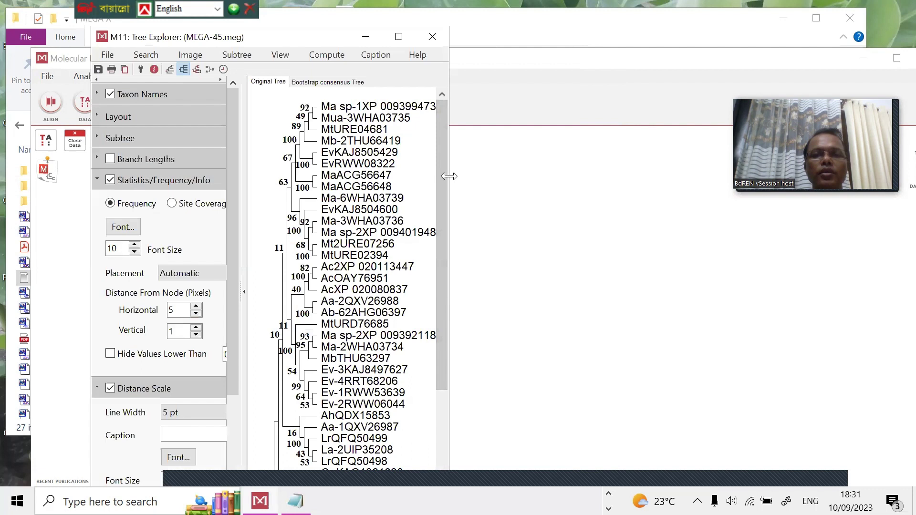
left_click_drag(449, 176, 767, 202)
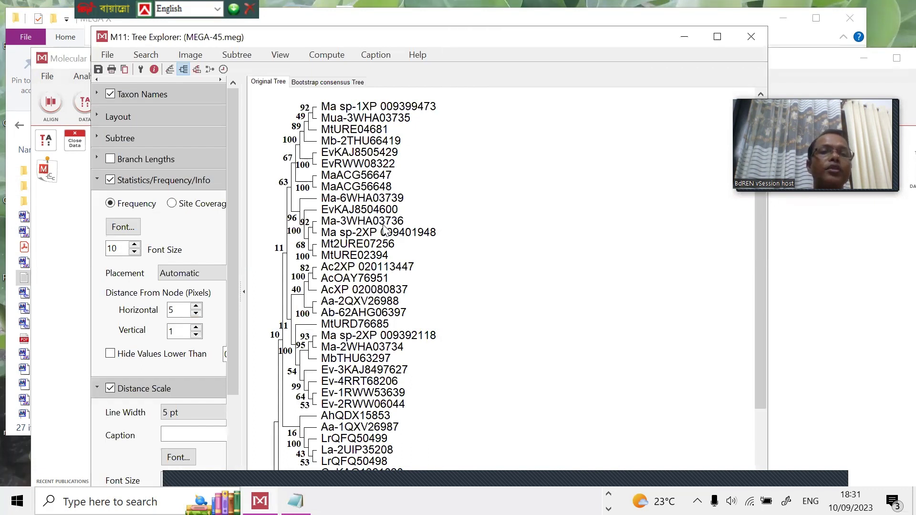
left_click(283, 54)
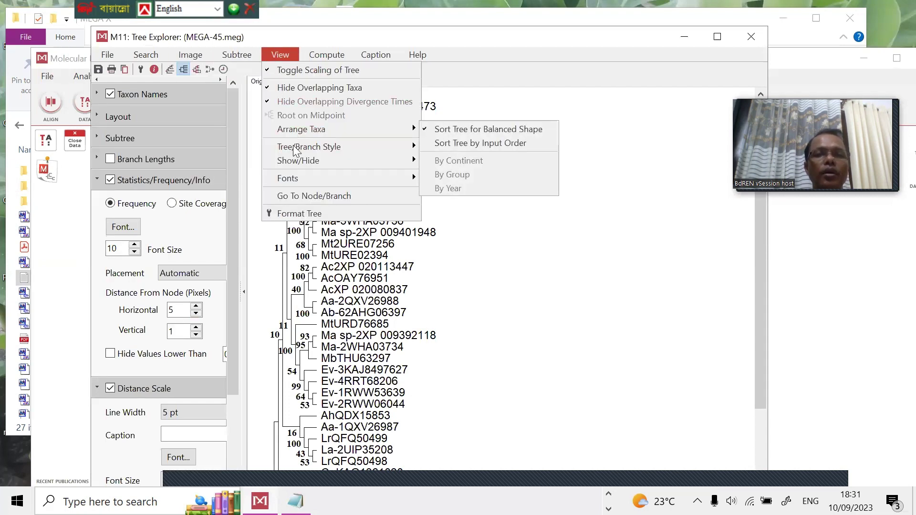
mouse_move(292, 148)
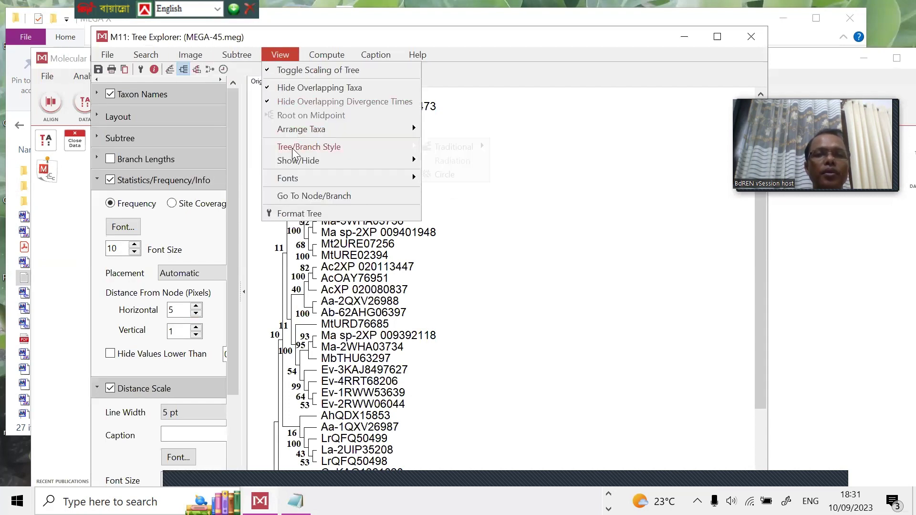
left_click(439, 175)
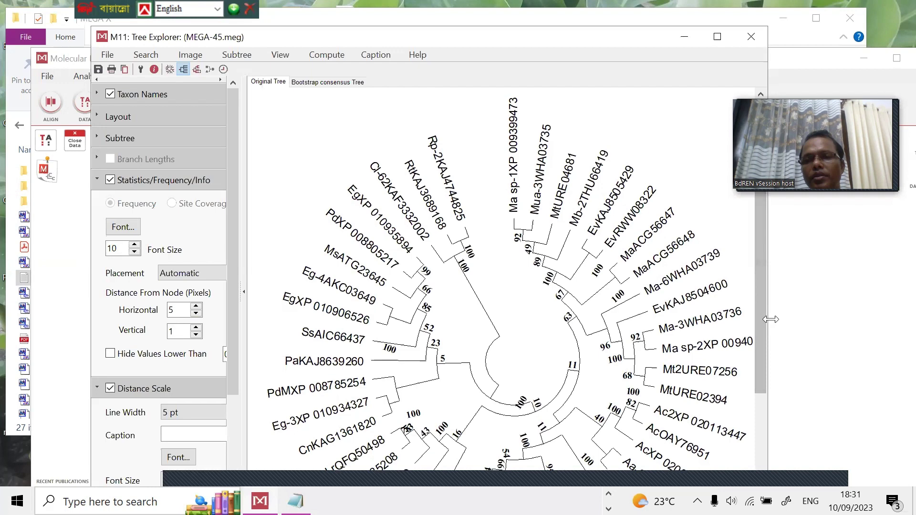
left_click_drag(769, 319, 862, 319)
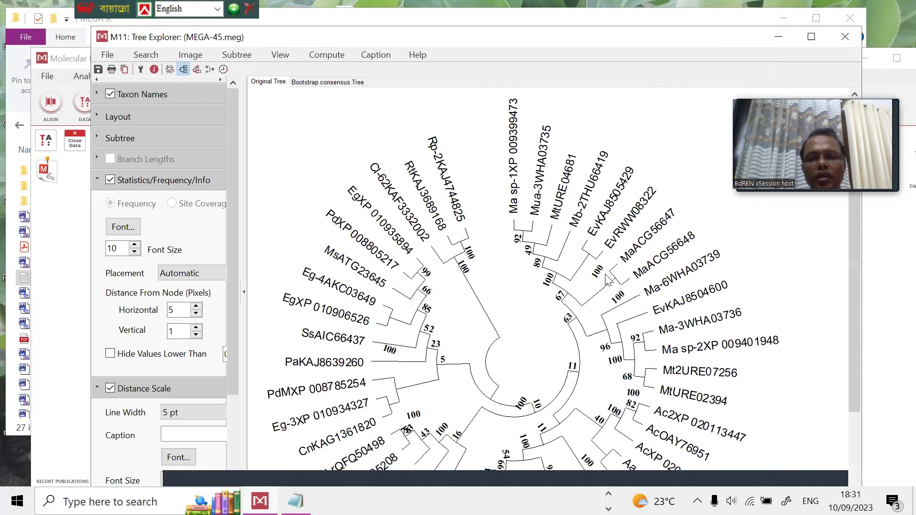
scroll(623, 264, "down", 4)
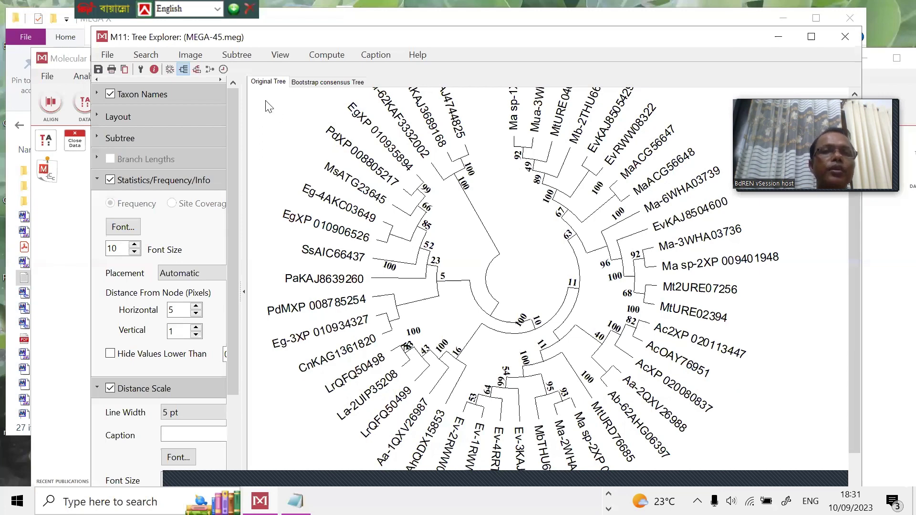
Export the circular tree via Image > Save as PNG file as '45 seq' on the Desktop.
left_click(197, 55)
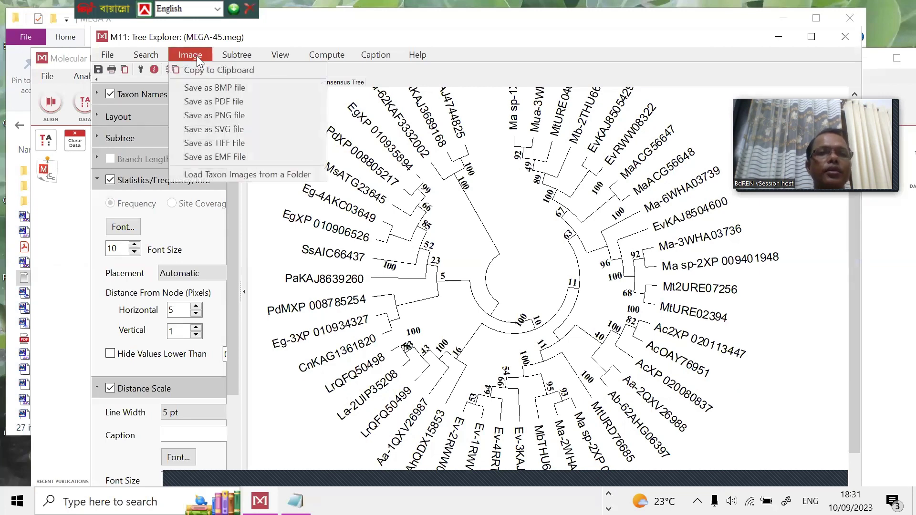
left_click(205, 113)
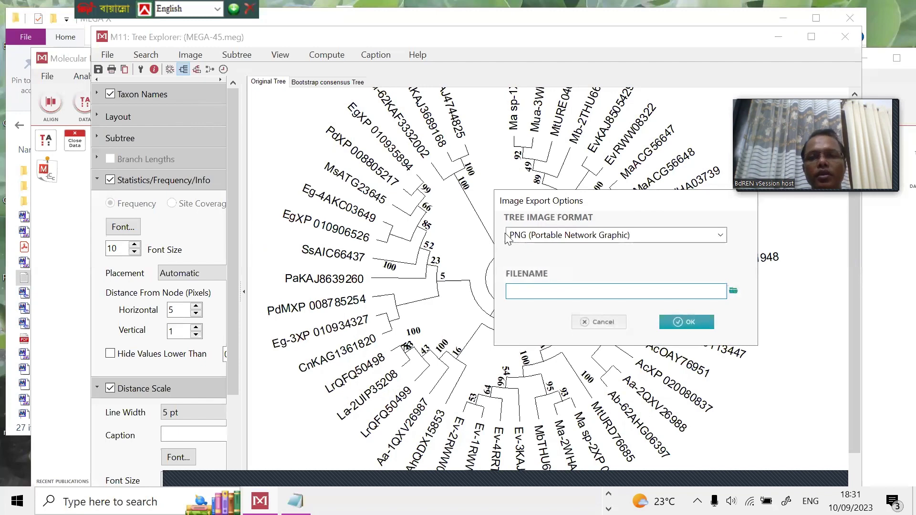
left_click(733, 292)
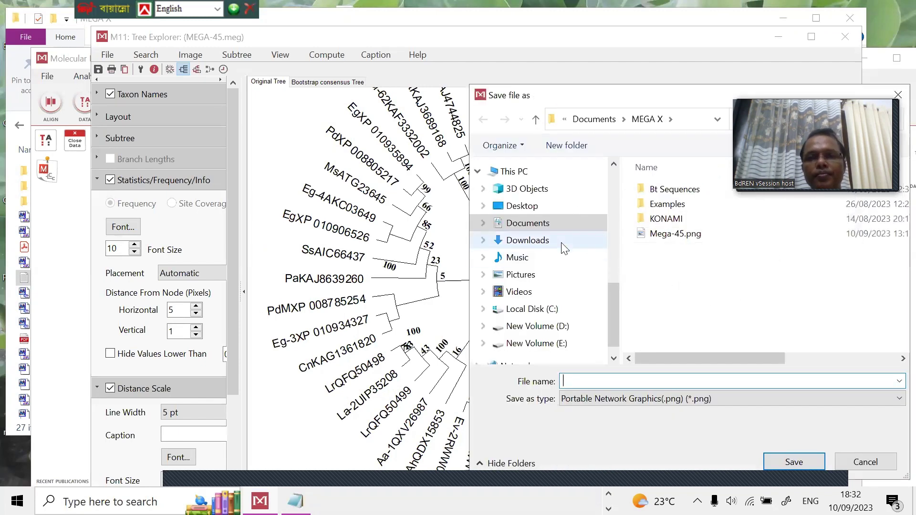
left_click(494, 206)
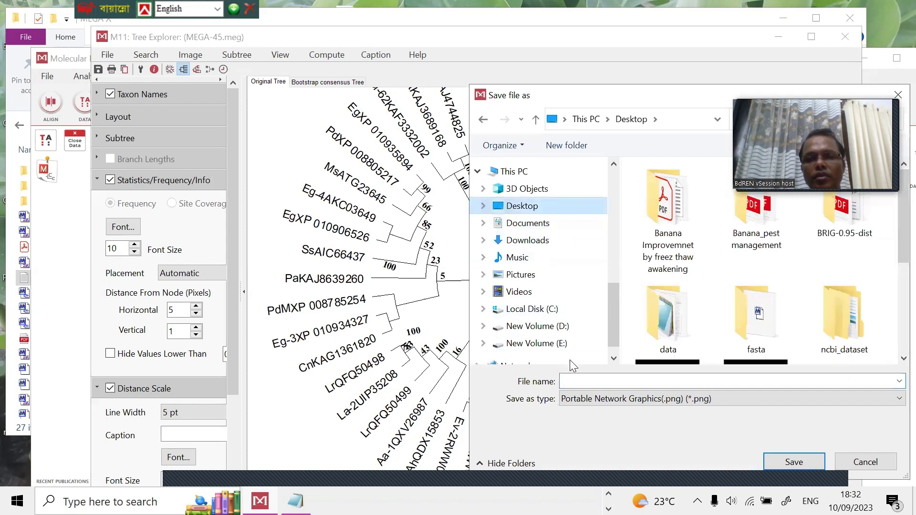
left_click(581, 379)
type("45")
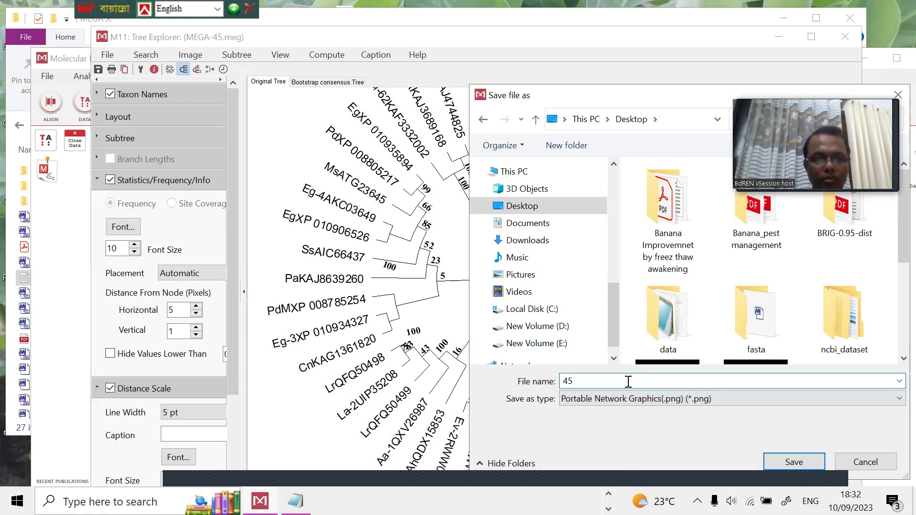
type(" seq")
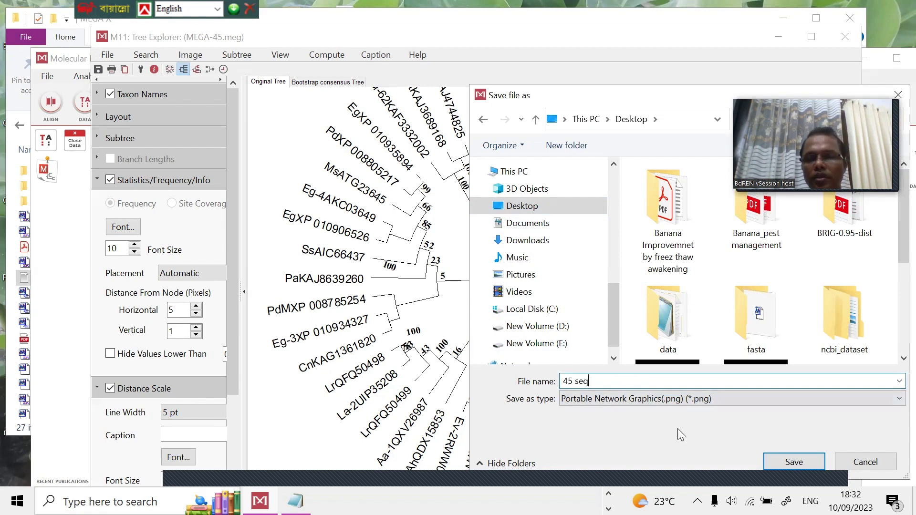
left_click(793, 462)
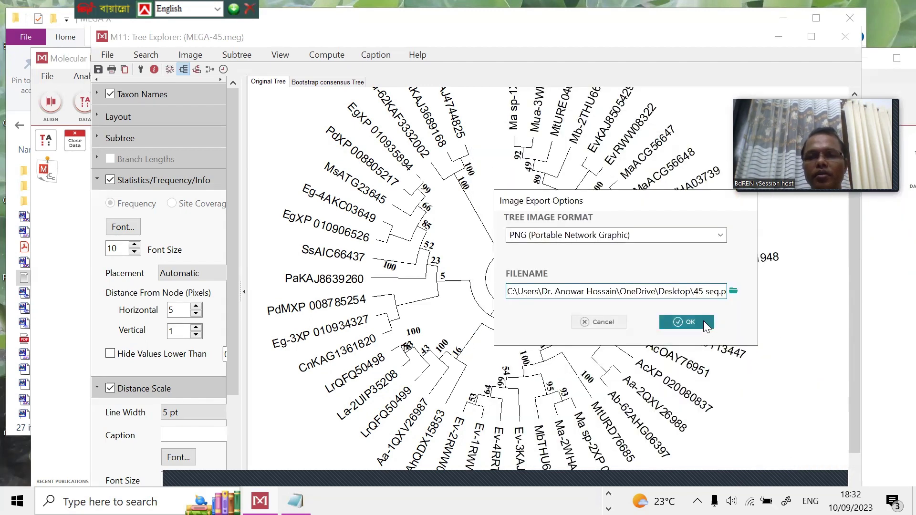
left_click(686, 322)
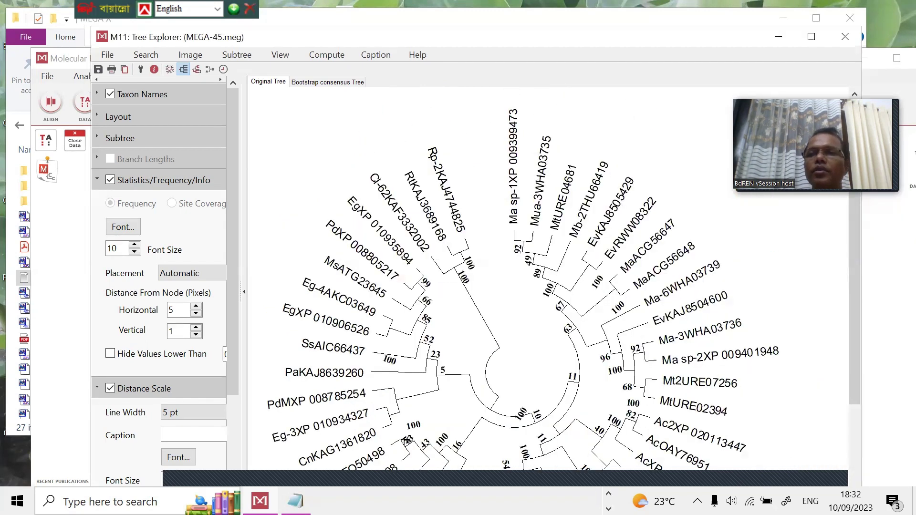
left_click(896, 58)
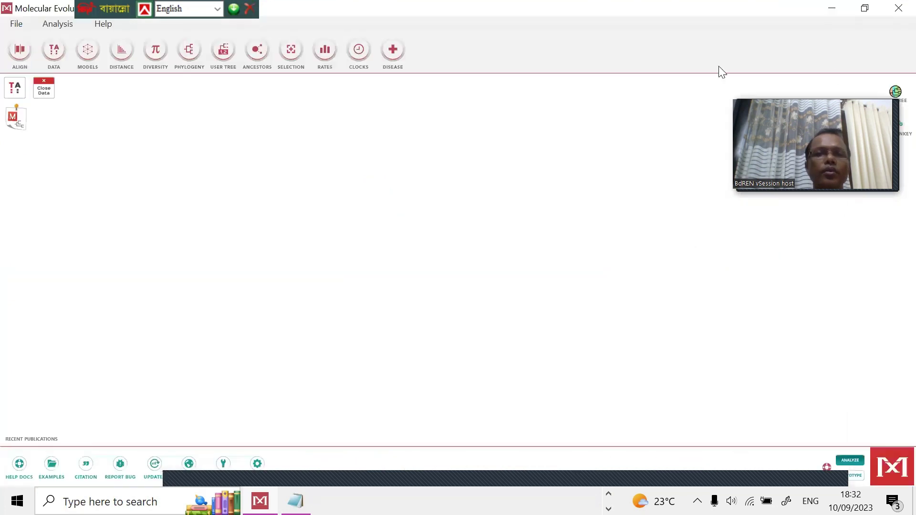
Minimize MEGA and File Explorer, then open 45 seq.png from the desktop with Photos.
left_click(831, 13)
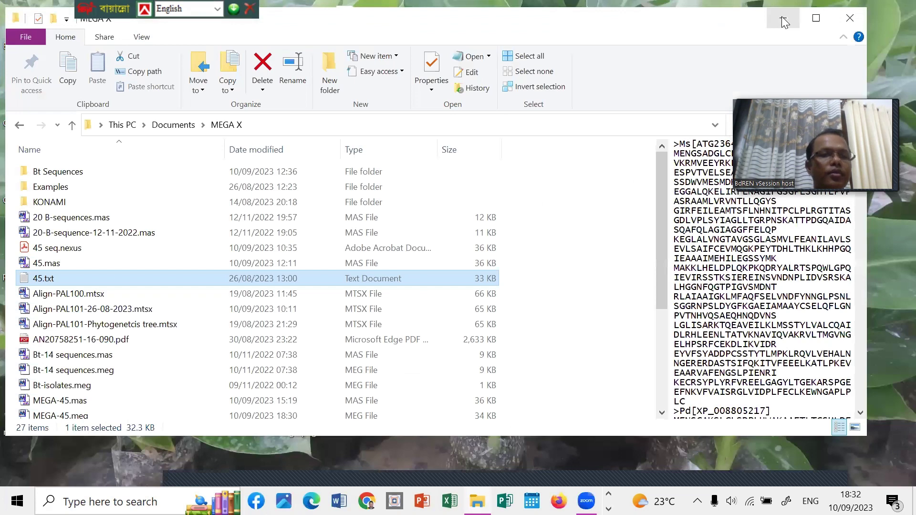
left_click(782, 18)
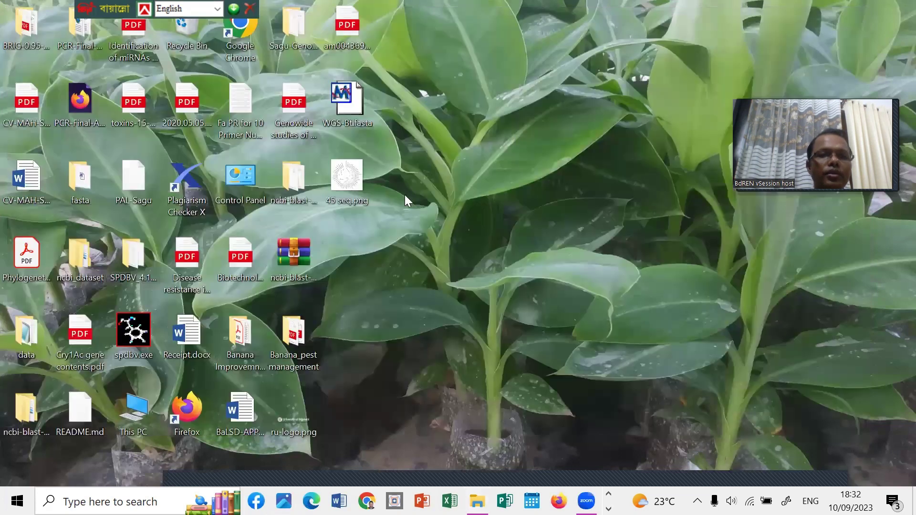
right_click(339, 173)
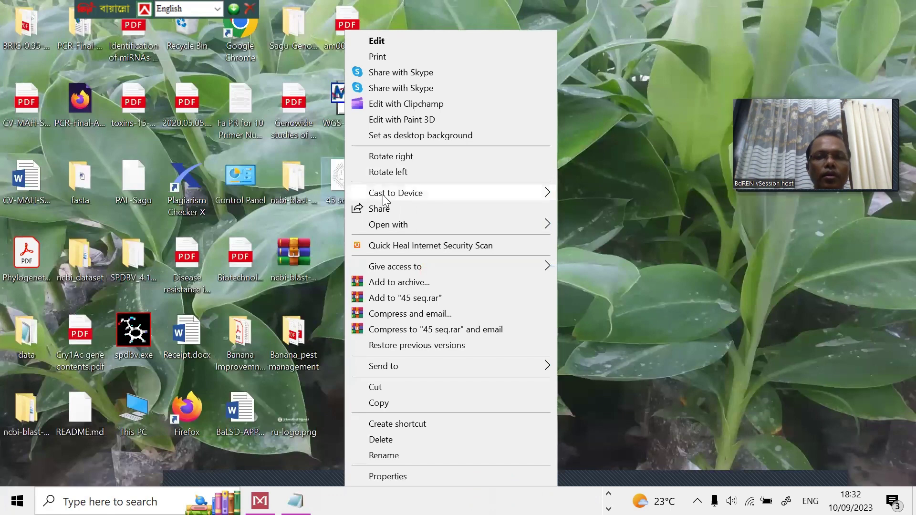
mouse_move(413, 224)
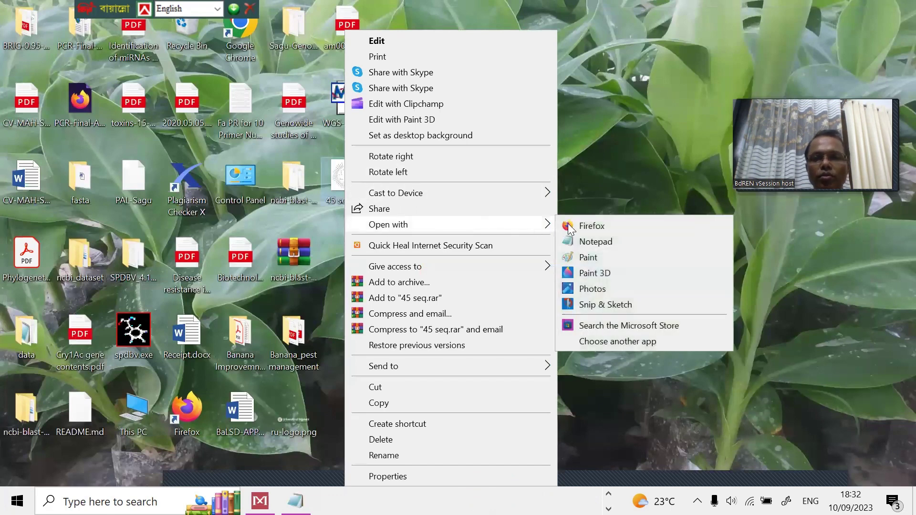
left_click(586, 288)
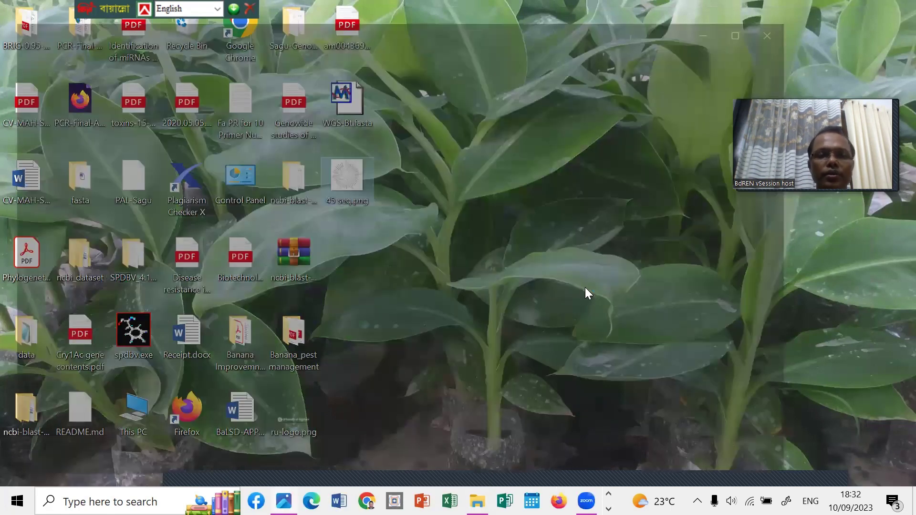